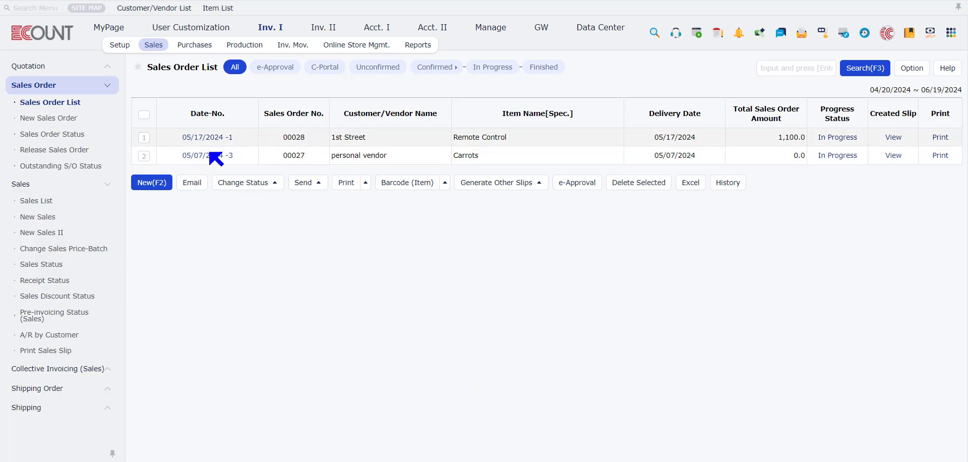
- Start a new sales order and move its window lower to bring the Sales menu behind it into reach
{"action": "left_click", "coordinate": [151, 182]}
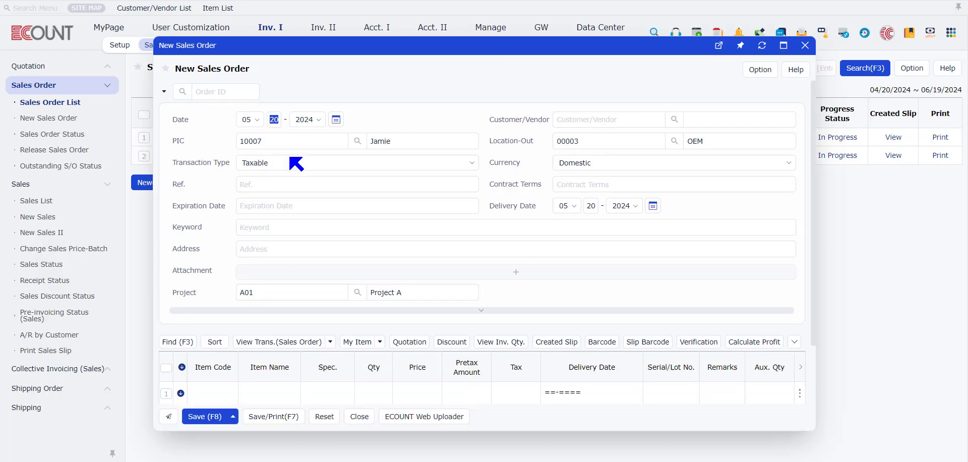
{"action": "left_click_drag", "start_coordinate": [311, 44], "coordinate": [337, 216]}
{"action": "left_click", "coordinate": [252, 45]}
{"action": "left_click", "coordinate": [285, 43]}
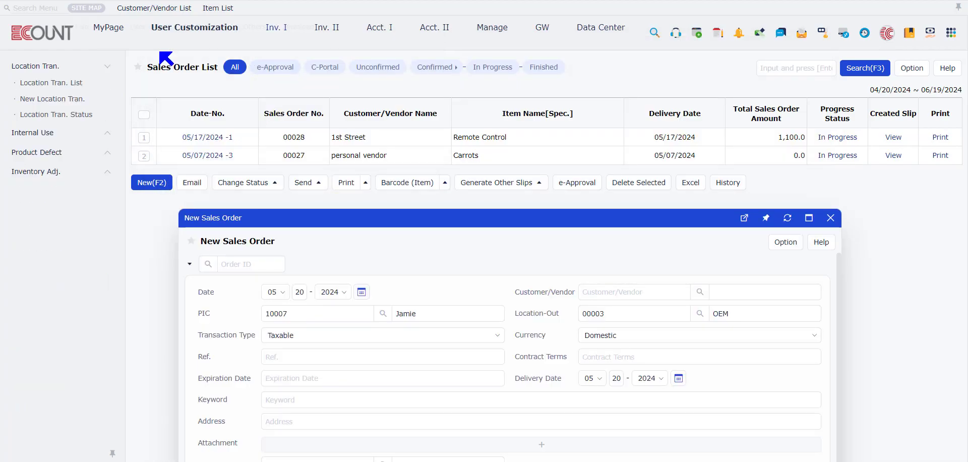
{"action": "left_click", "coordinate": [153, 44]}
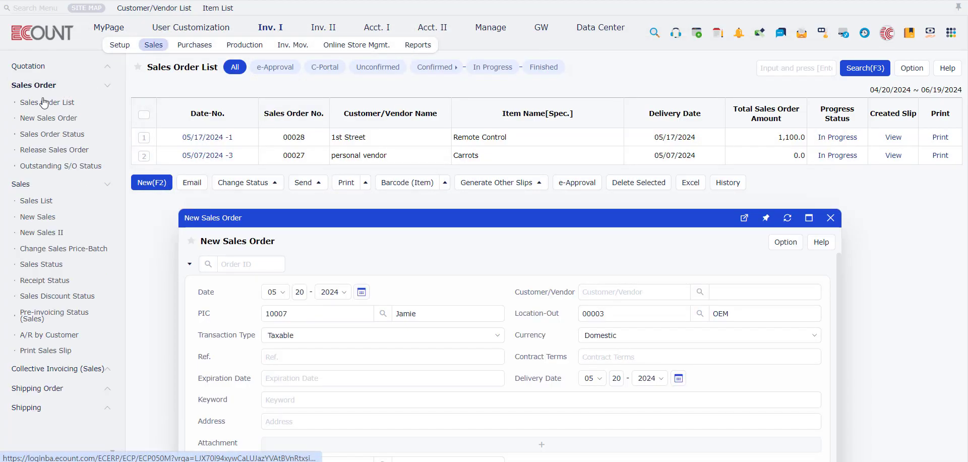
- Move the order window back up and set the Customer/Vendor to 1st Street
{"action": "left_click", "coordinate": [644, 291]}
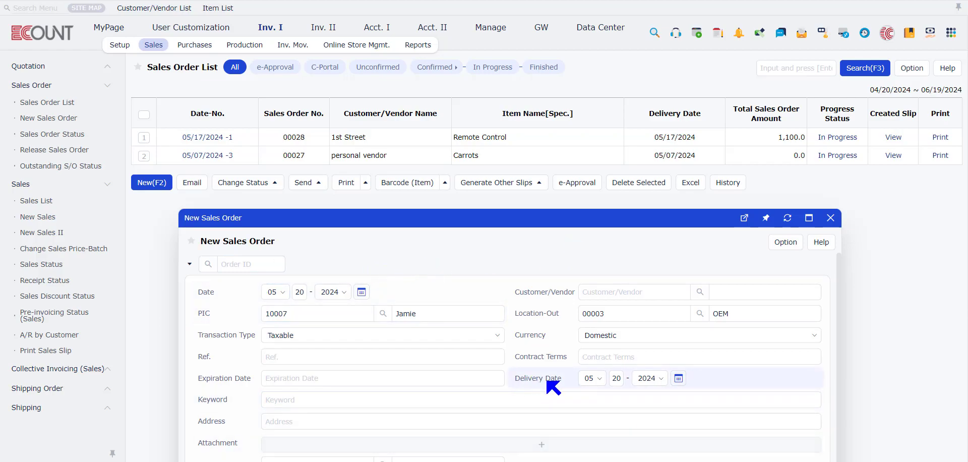
{"action": "left_click_drag", "start_coordinate": [545, 222], "coordinate": [560, 69]}
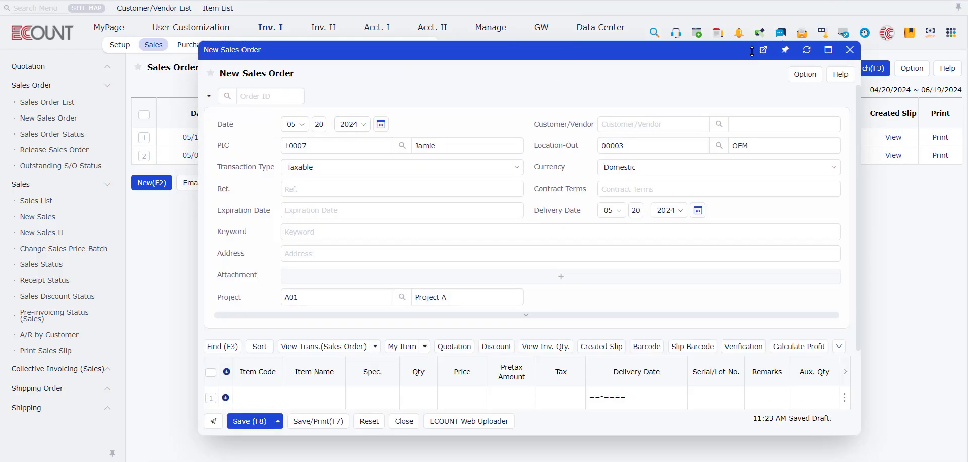
{"action": "left_click", "coordinate": [657, 122]}
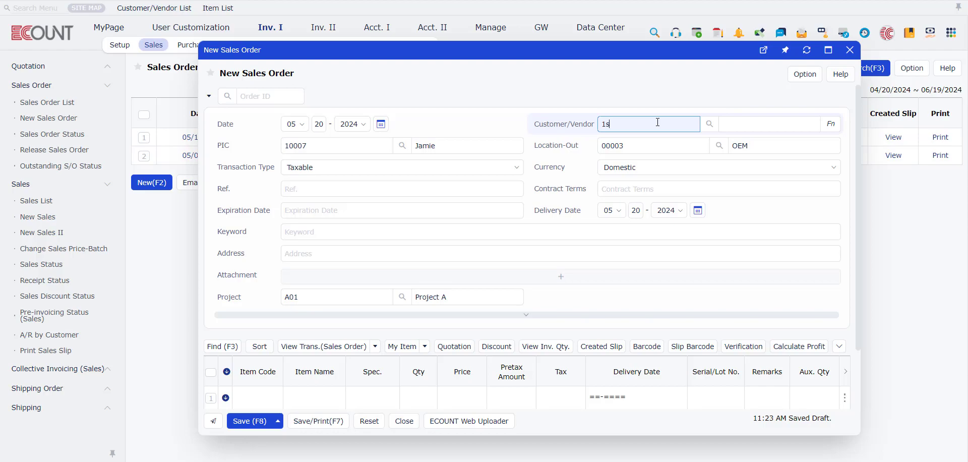
{"action": "type", "text": "1st"}
{"action": "key", "text": "Return"}
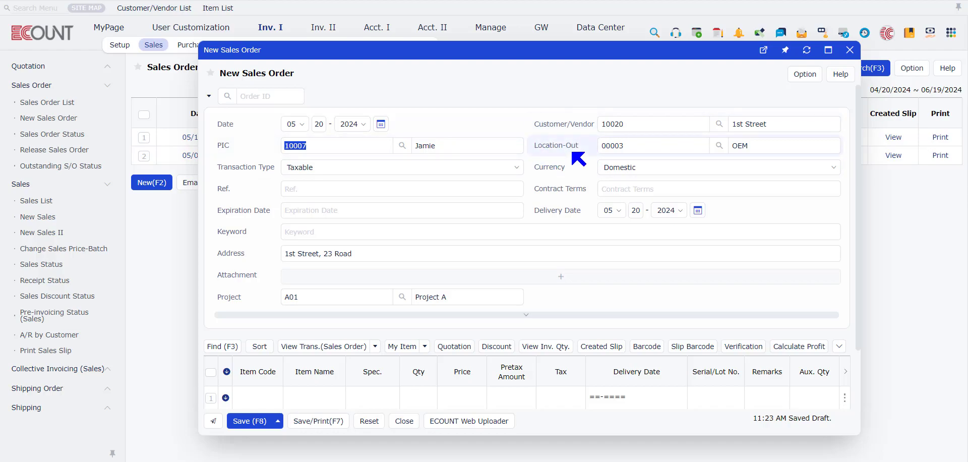
- Review the order's Transaction Type options and choose Add among the Currency options
{"action": "left_click", "coordinate": [400, 165]}
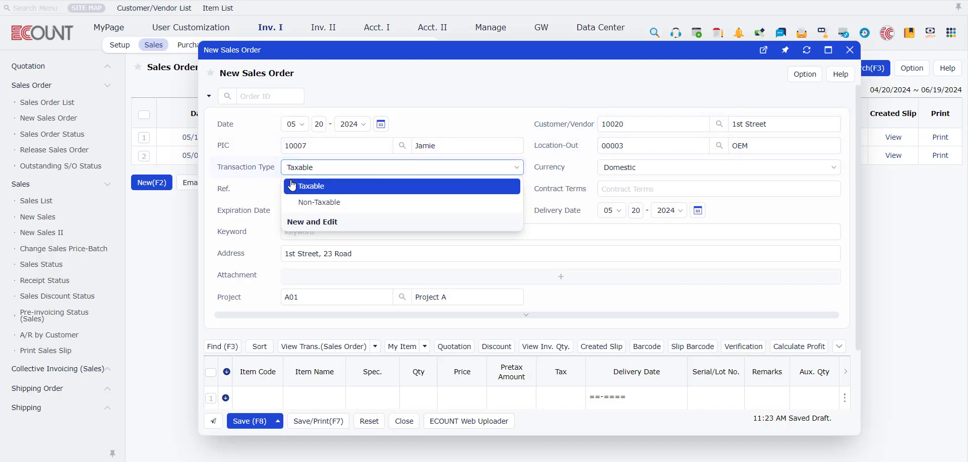
{"action": "left_click", "coordinate": [246, 170]}
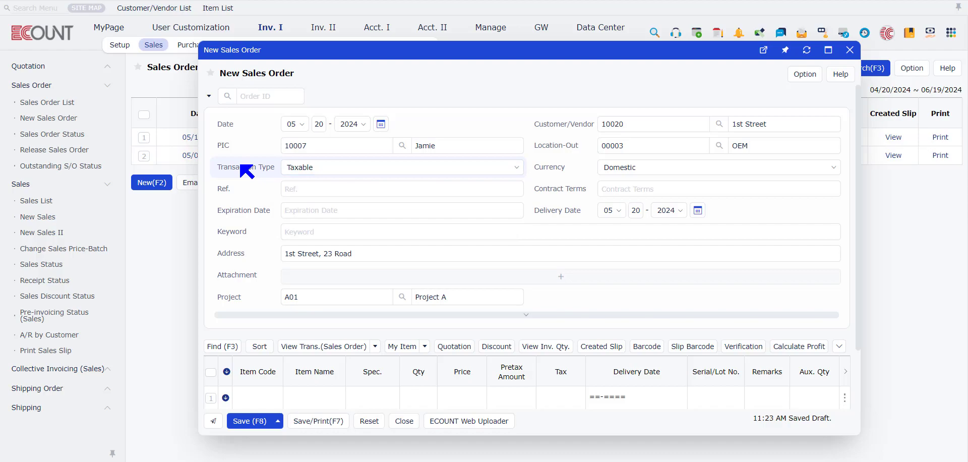
{"action": "left_click", "coordinate": [687, 173]}
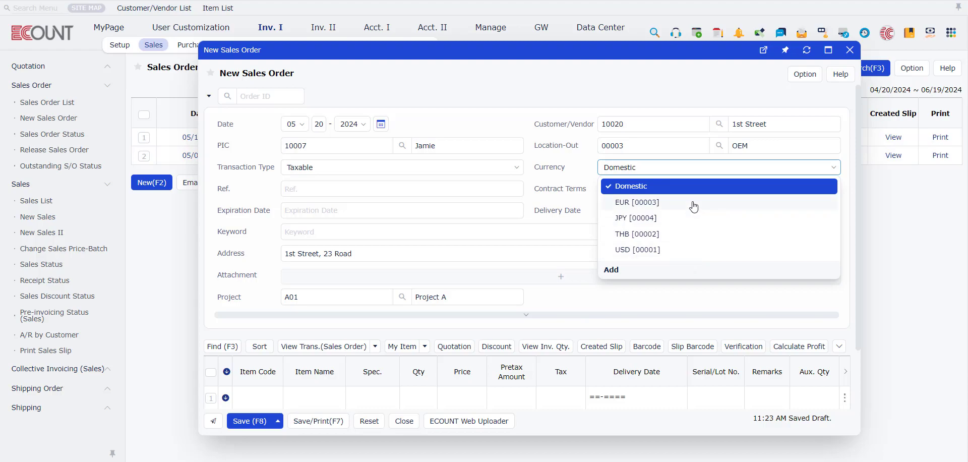
{"action": "left_click", "coordinate": [635, 271]}
{"action": "left_click", "coordinate": [695, 172]}
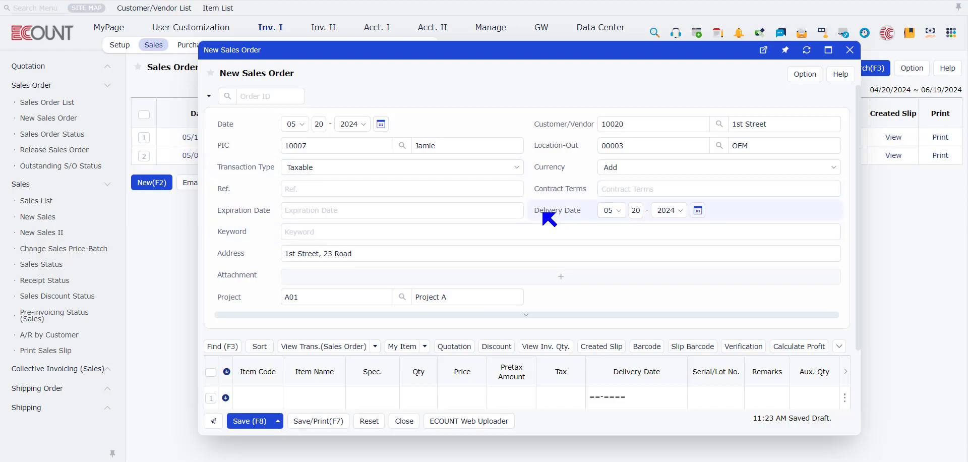
- Check the order's delivery date options and open a new schedule from that date to review its contents
{"action": "left_click", "coordinate": [699, 210]}
{"action": "left_click", "coordinate": [759, 216]}
{"action": "left_click", "coordinate": [682, 213]}
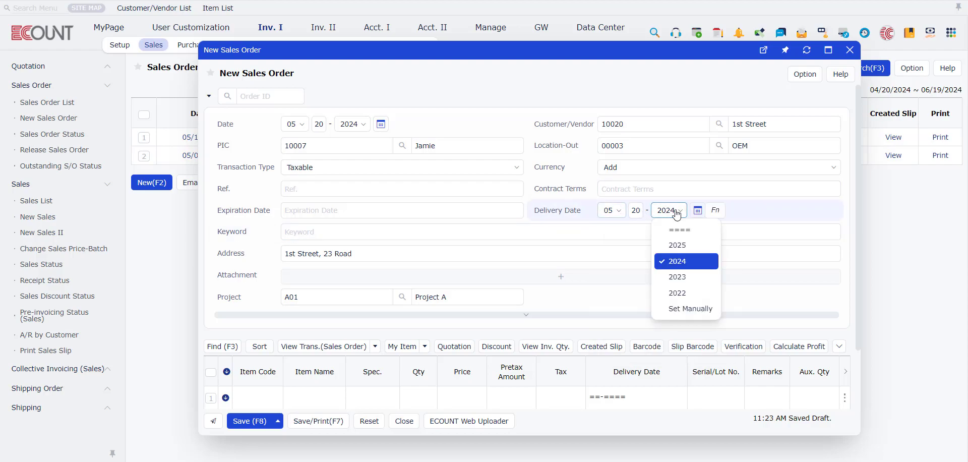
{"action": "left_click", "coordinate": [717, 211]}
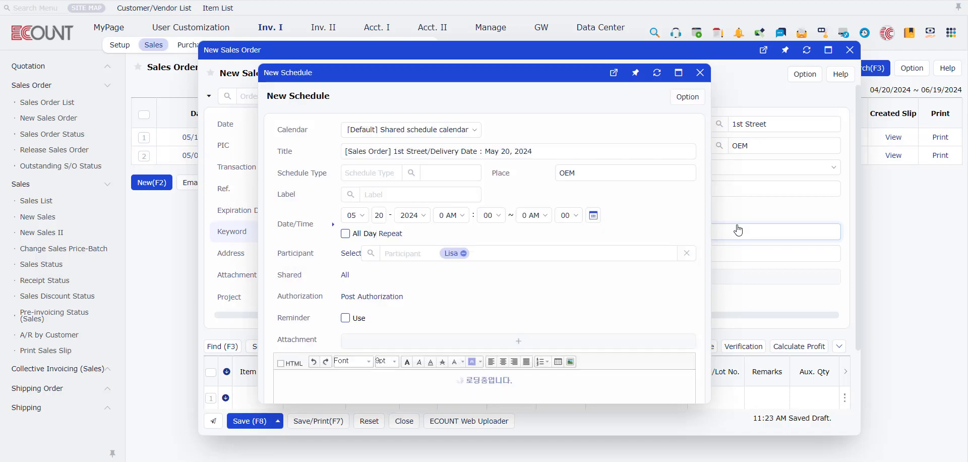
{"action": "scroll", "coordinate": [469, 291], "scroll_direction": "down", "scroll_amount": 2}
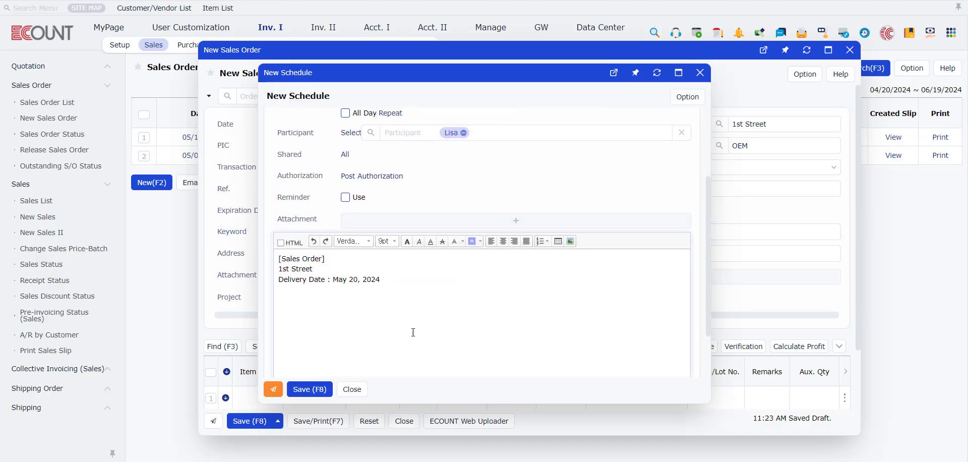
{"action": "scroll", "coordinate": [423, 331], "scroll_direction": "up", "scroll_amount": 3}
{"action": "left_click", "coordinate": [272, 390]}
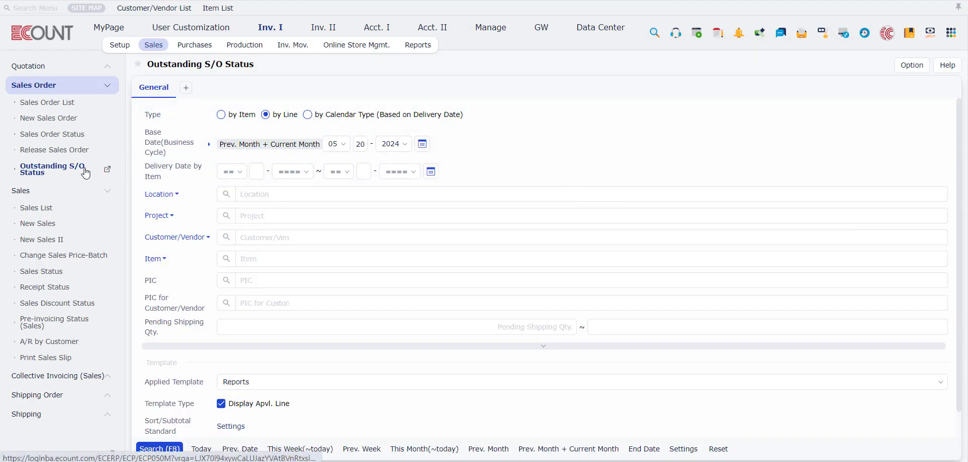
- Run the Outstanding S/O Status report by Calendar Type (Based on Delivery Date) and return to the new sales order form
{"action": "left_click", "coordinate": [308, 114]}
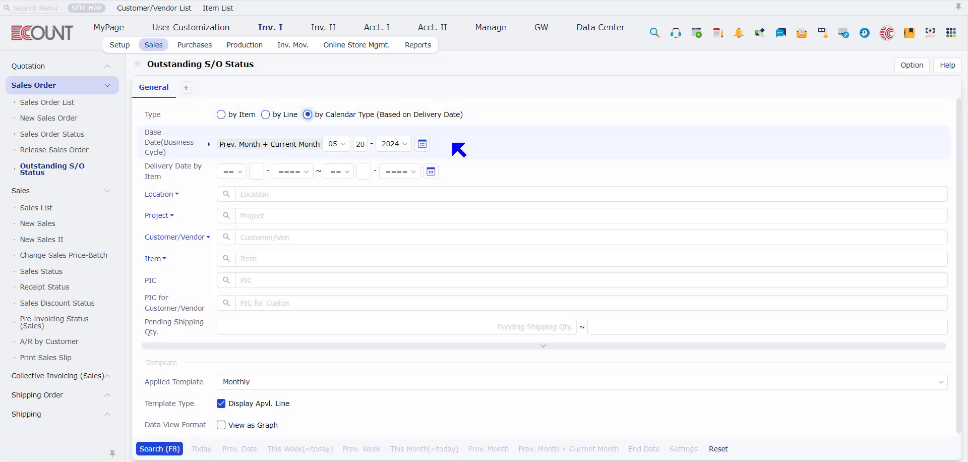
{"action": "key", "text": "F8"}
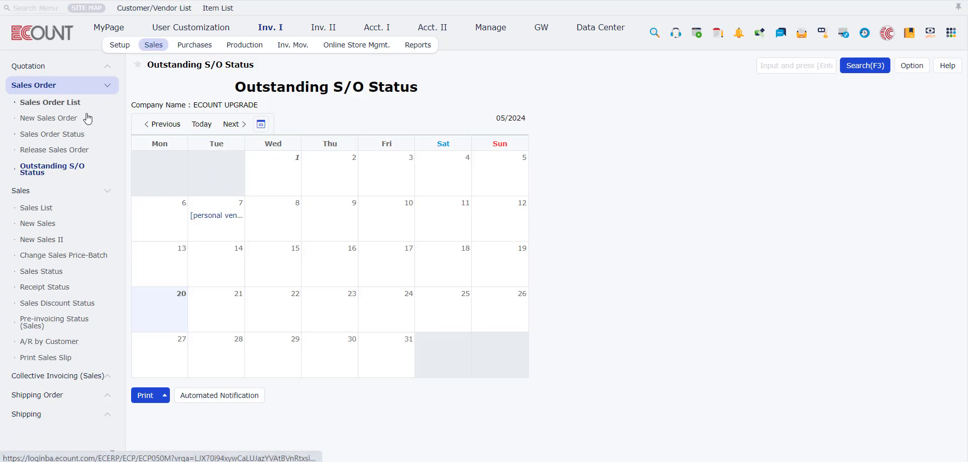
{"action": "left_click", "coordinate": [71, 124]}
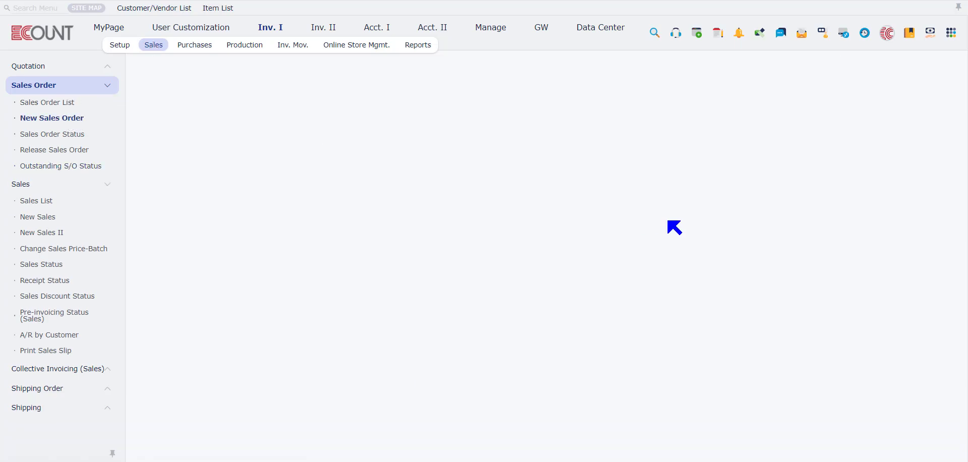
{"action": "double_click", "coordinate": [259, 334]}
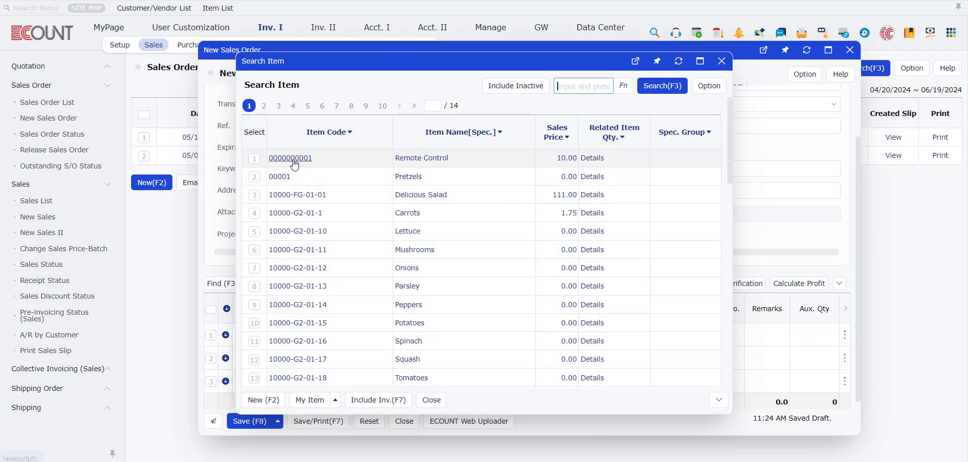
{"action": "left_click", "coordinate": [291, 159]}
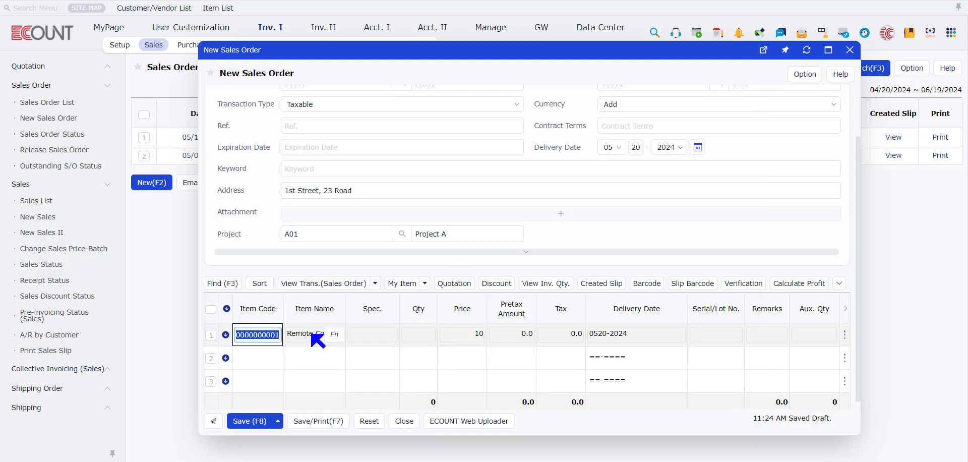
{"action": "type", "text": "remote control"}
{"action": "key", "text": "Return"}
{"action": "type", "text": "100"}
{"action": "left_click", "coordinate": [440, 267]}
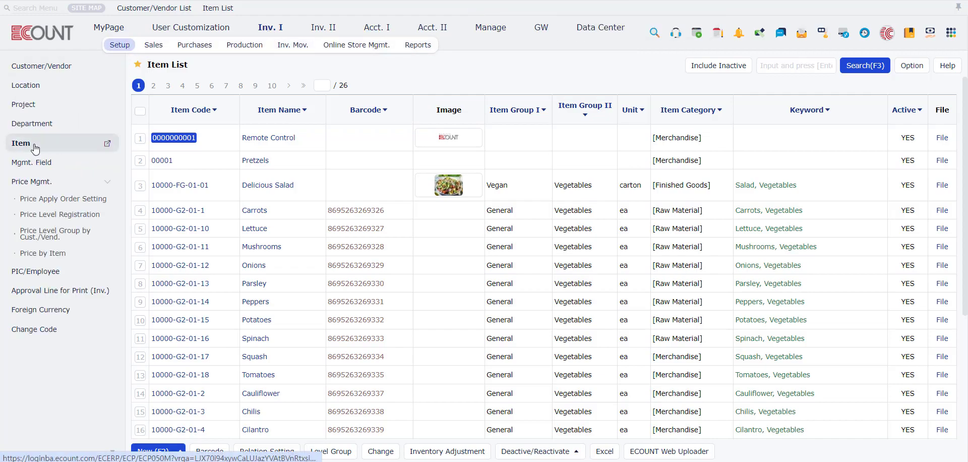
- Open the Remote Control item from the item list and view its price settings
{"action": "left_click", "coordinate": [166, 138]}
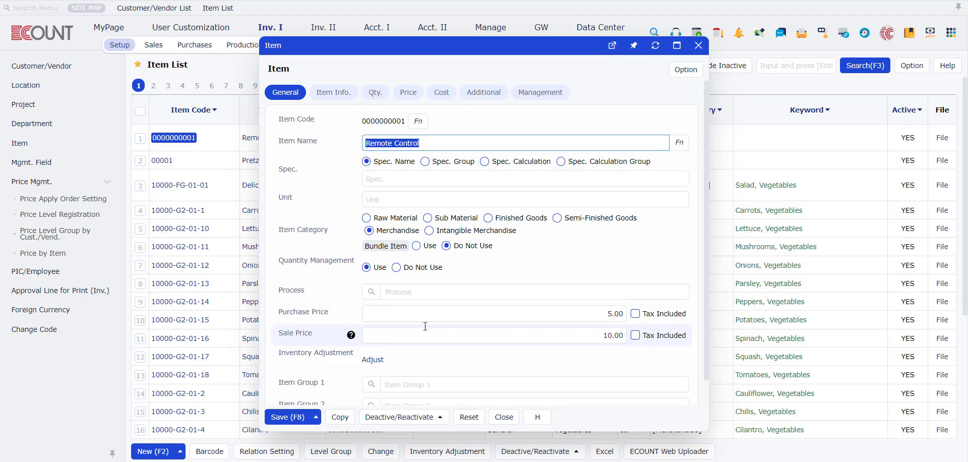
{"action": "left_click", "coordinate": [408, 93]}
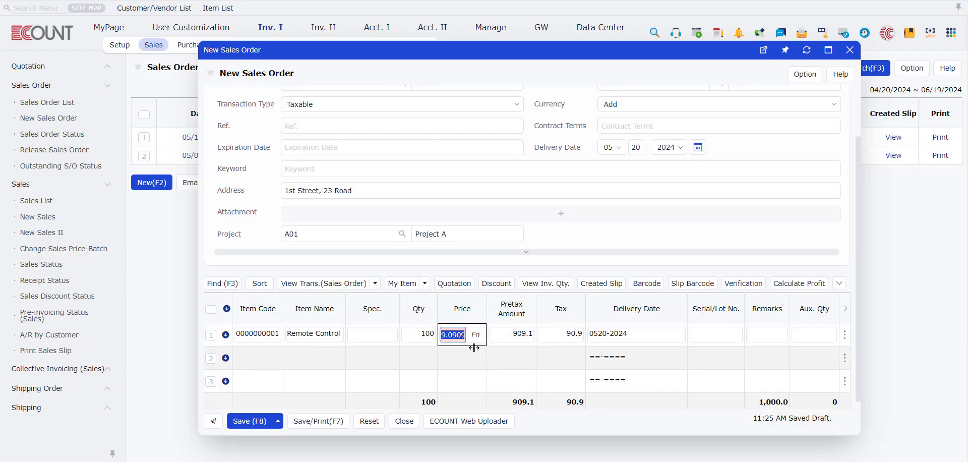
- Save the new sales order for 1st Street
{"action": "left_click", "coordinate": [243, 421]}
{"action": "left_click", "coordinate": [253, 421]}
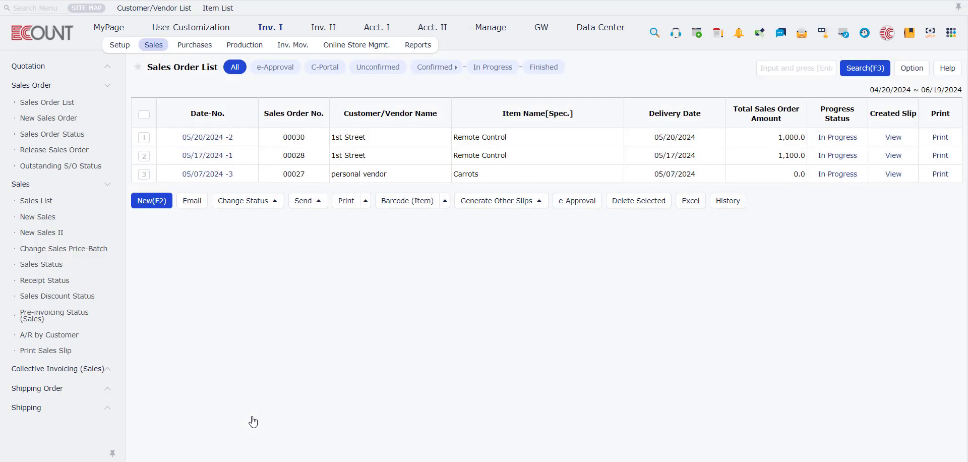
- Load the 1st Street quotation's lines into the 05/20/2024 -2 sales order and set the loaded Remote Control line's quantity to 50
{"action": "left_click", "coordinate": [212, 137]}
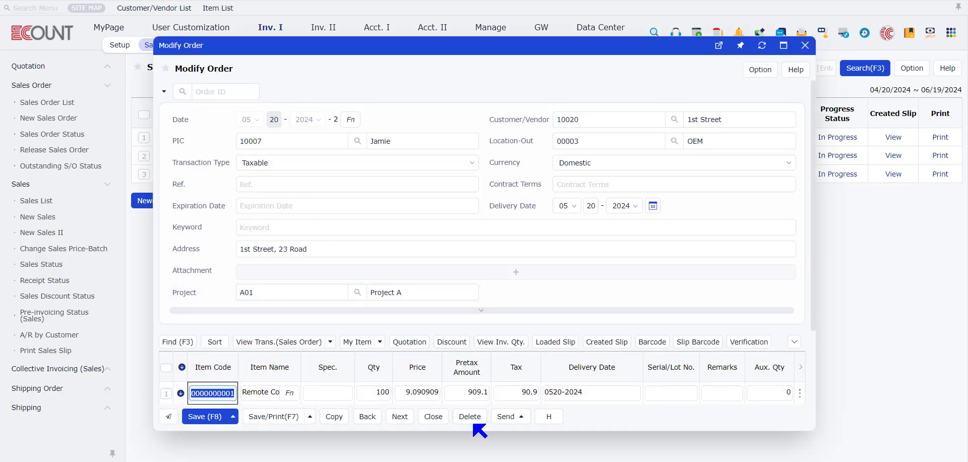
{"action": "left_click", "coordinate": [409, 342]}
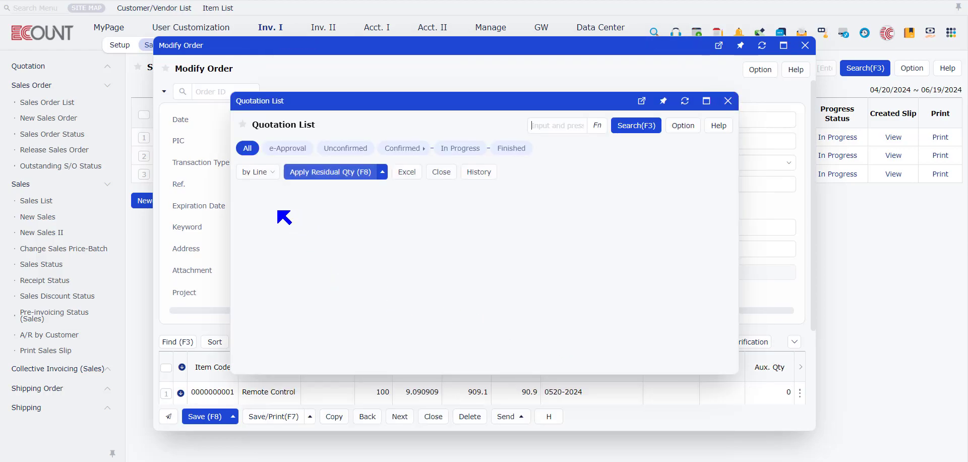
{"action": "left_click", "coordinate": [277, 229]}
{"action": "left_click", "coordinate": [321, 276]}
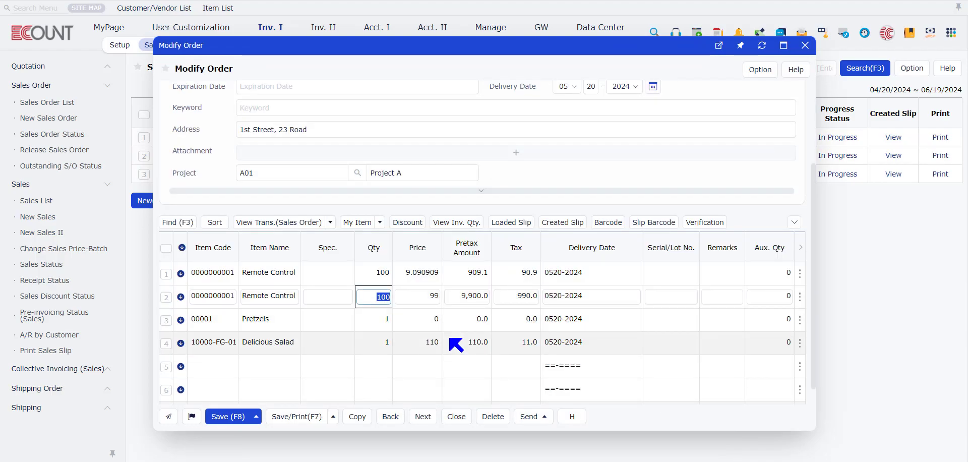
{"action": "type", "text": "0"}
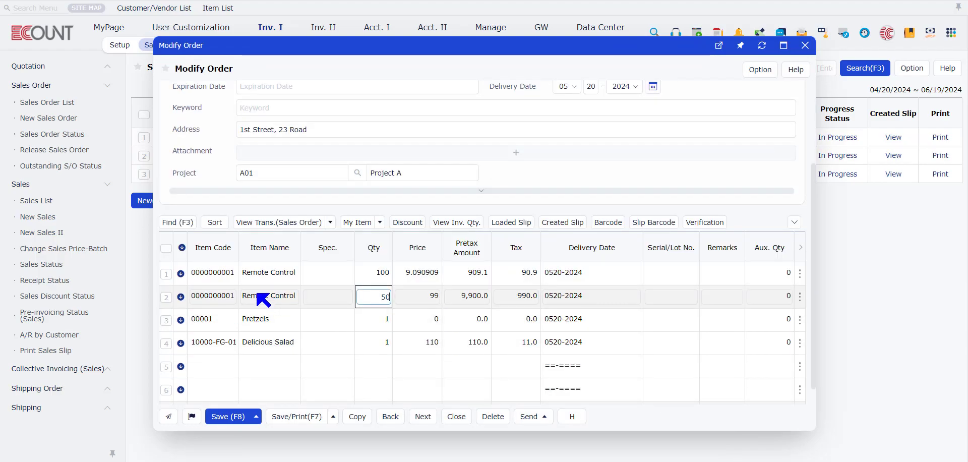
- Delete the original first Remote Control line from the order and save the modified order
{"action": "left_click", "coordinate": [170, 278]}
{"action": "left_click", "coordinate": [171, 279]}
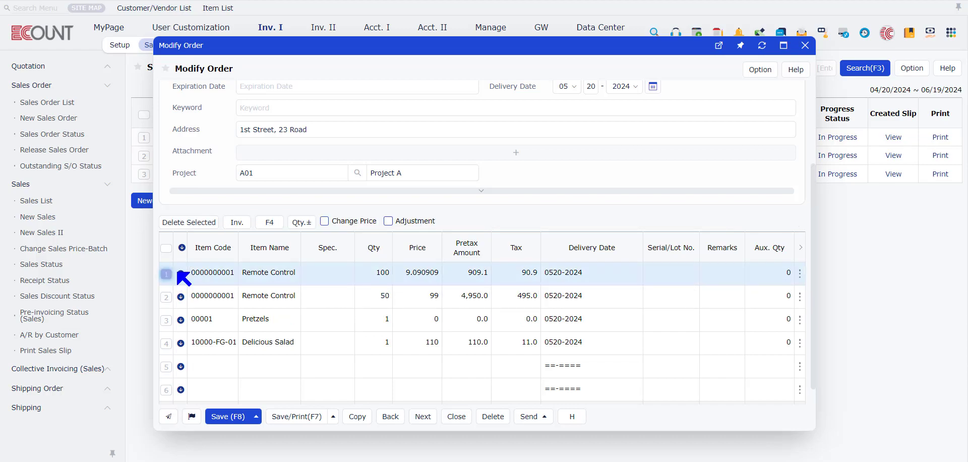
{"action": "left_click", "coordinate": [188, 222]}
{"action": "left_click", "coordinate": [230, 417]}
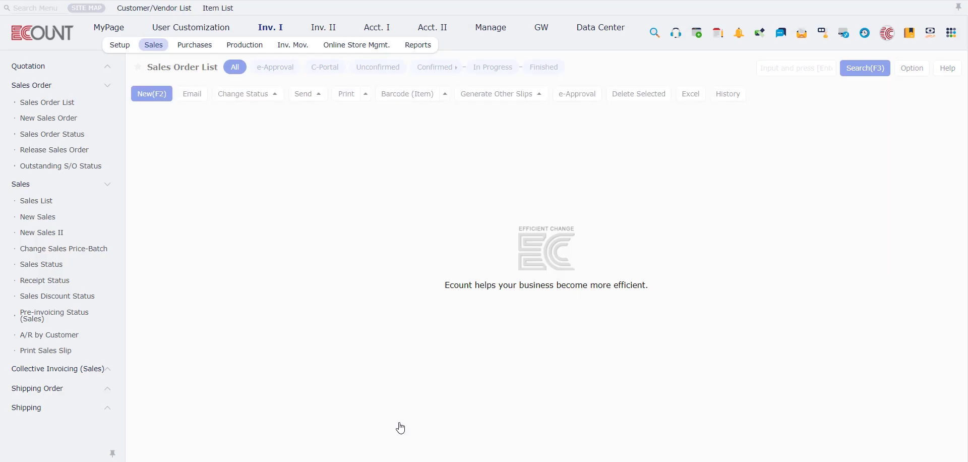
- Apply the 1st Street quotation's residual quantity to another new sales order to check it, and close the form without saving
{"action": "left_click", "coordinate": [152, 202]}
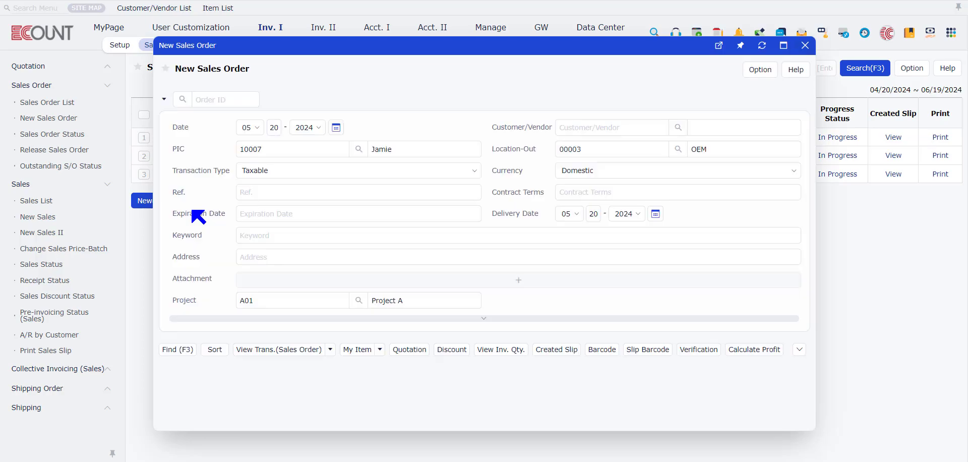
{"action": "mouse_move", "coordinate": [356, 348]}
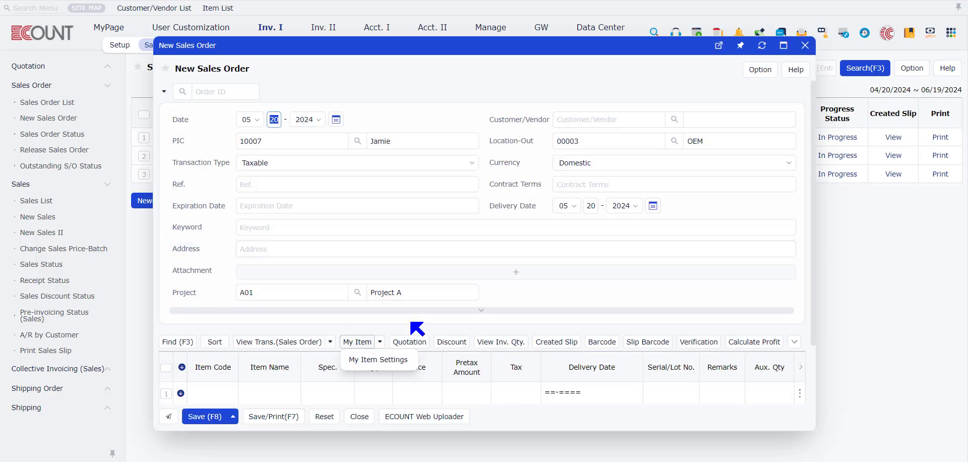
{"action": "left_click", "coordinate": [410, 341]}
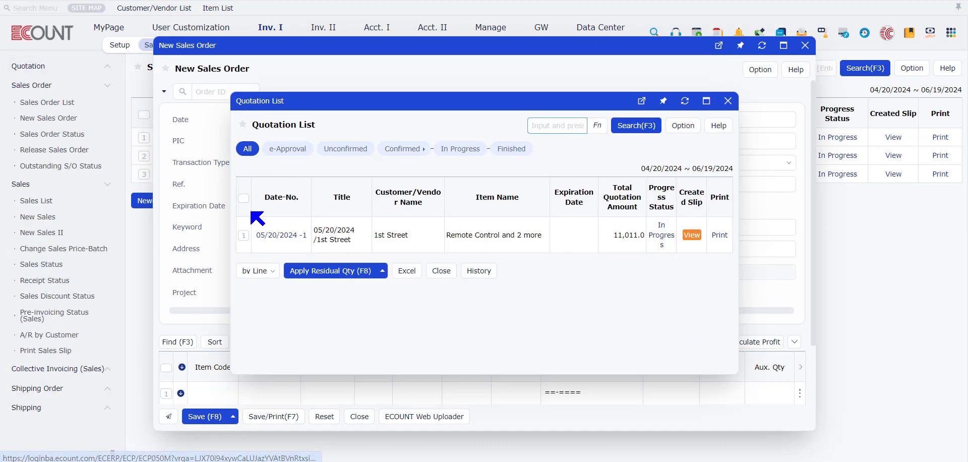
{"action": "left_click", "coordinate": [244, 235]}
{"action": "left_click", "coordinate": [328, 270]}
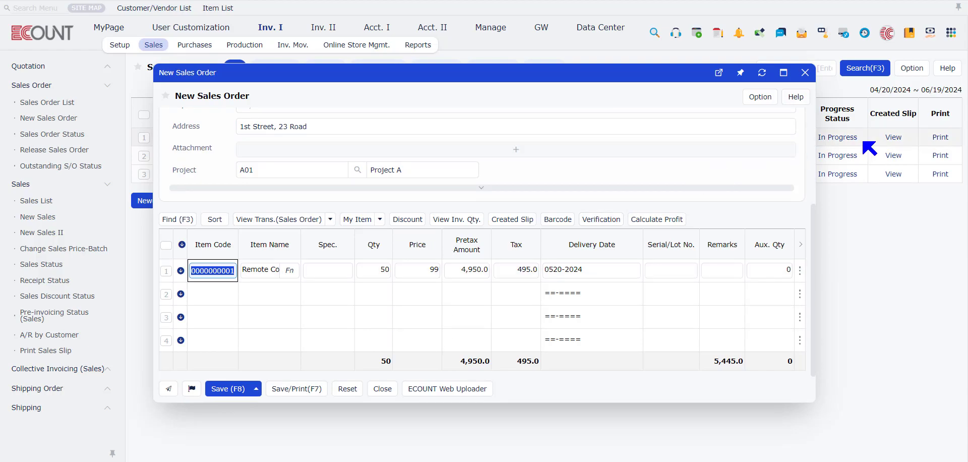
{"action": "left_click", "coordinate": [804, 72]}
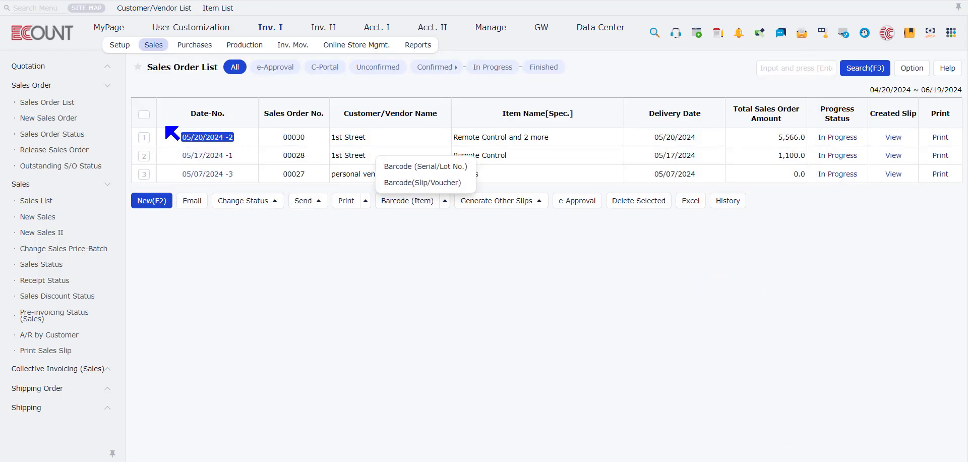
- Select the 05/20/2024 -2 sales order and view its available status changes
{"action": "left_click", "coordinate": [145, 139]}
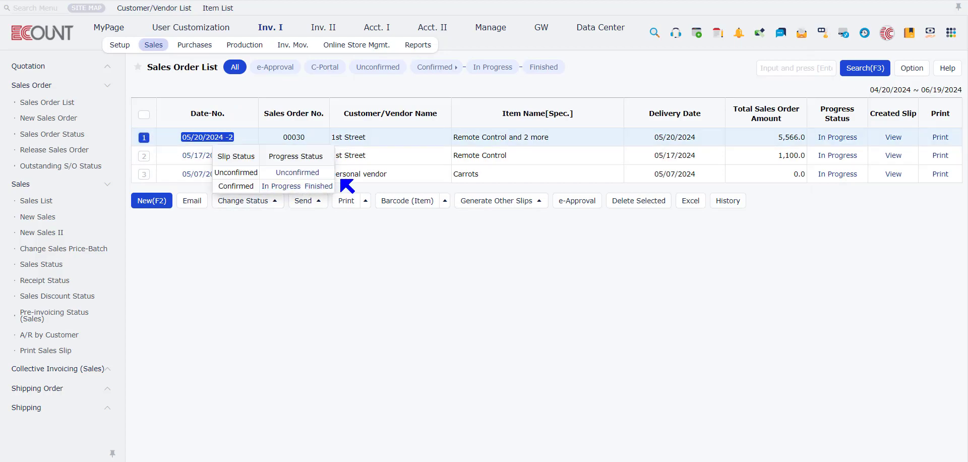
{"action": "mouse_move", "coordinate": [247, 201]}
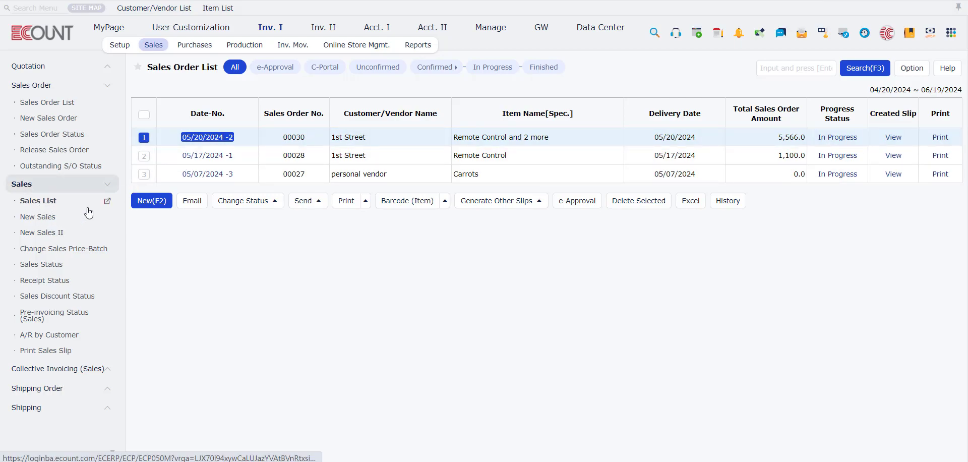
- Load the residual quantity of the 05/20/2024 -2 sales order into a new sales slip to check it, without saving
{"action": "left_click", "coordinate": [108, 220]}
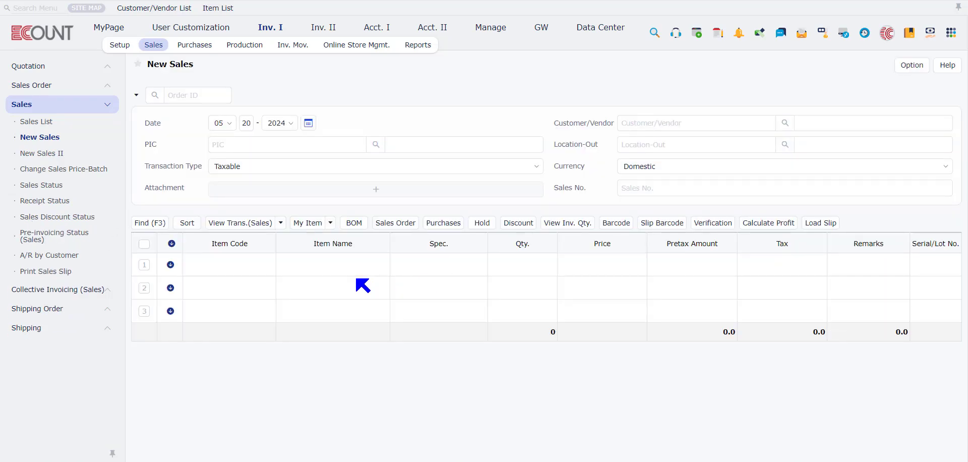
{"action": "left_click", "coordinate": [396, 242]}
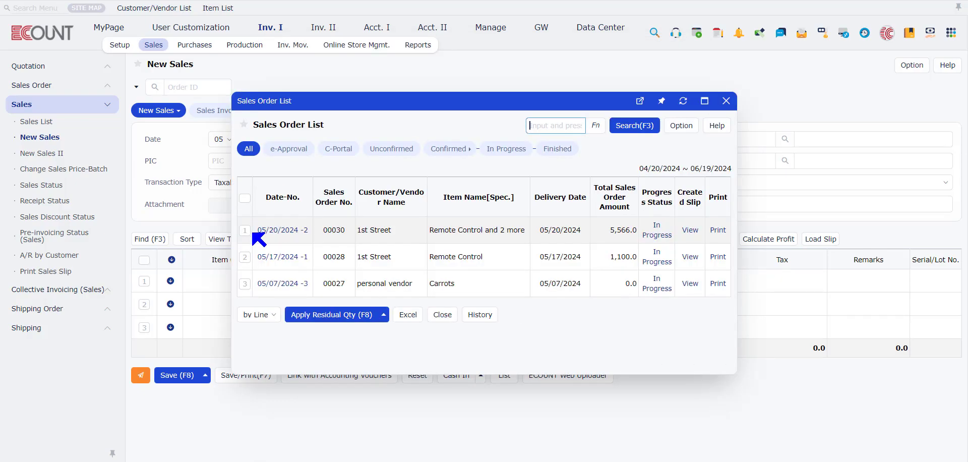
{"action": "left_click", "coordinate": [244, 230]}
{"action": "left_click", "coordinate": [322, 315]}
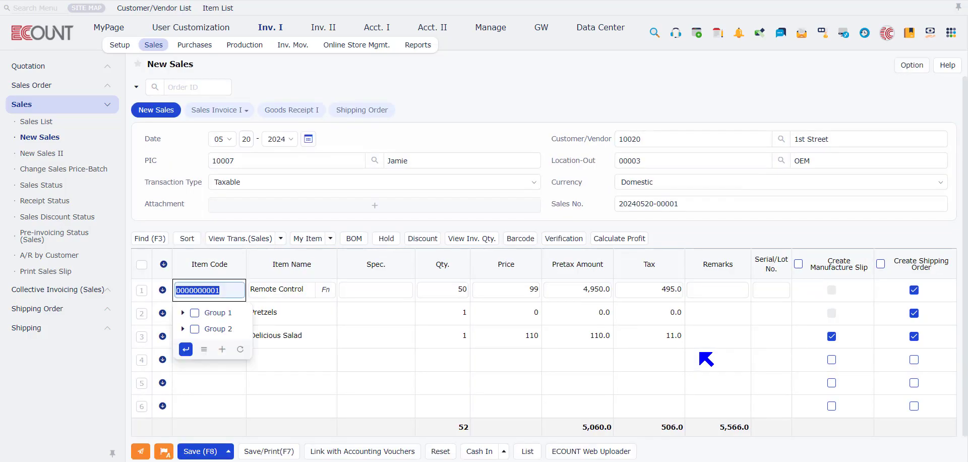
- Return to the Sales Order List and select the 05/20/2024 -2 and 05/17/2024 -1 orders for 1st Street
{"action": "left_click", "coordinate": [70, 90]}
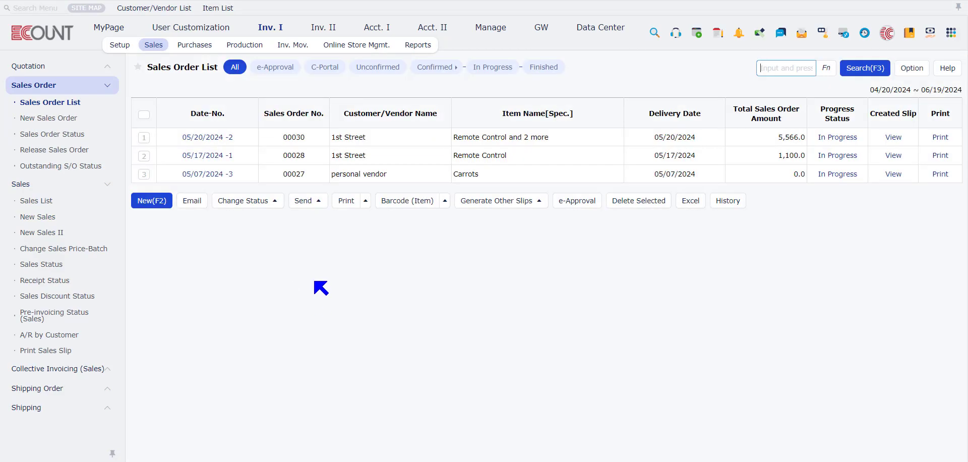
{"action": "left_click", "coordinate": [144, 137]}
{"action": "left_click", "coordinate": [144, 156]}
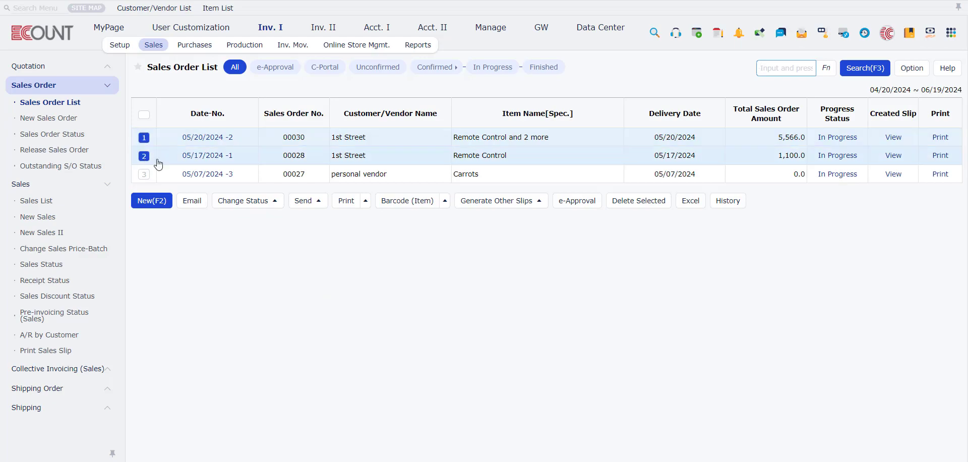
- Try generating a sales slip by line by slip from the selected orders, and close the input form without saving
{"action": "left_click", "coordinate": [504, 207]}
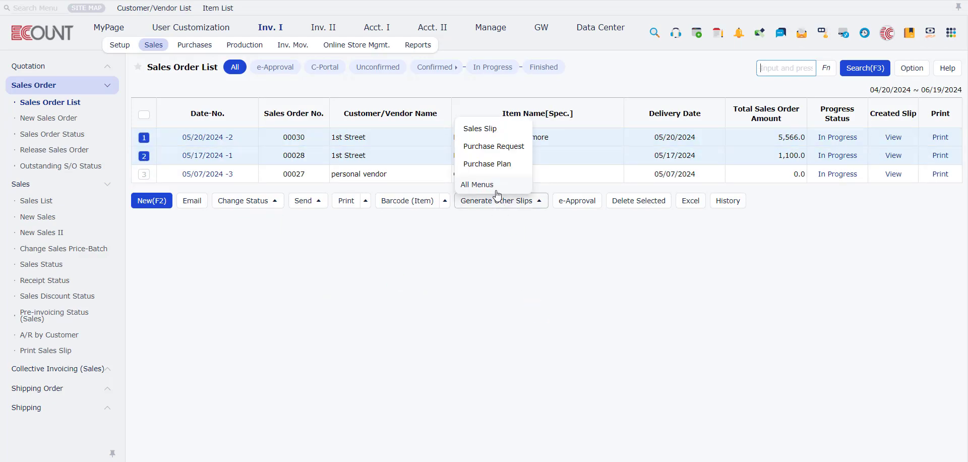
{"action": "mouse_move", "coordinate": [471, 130]}
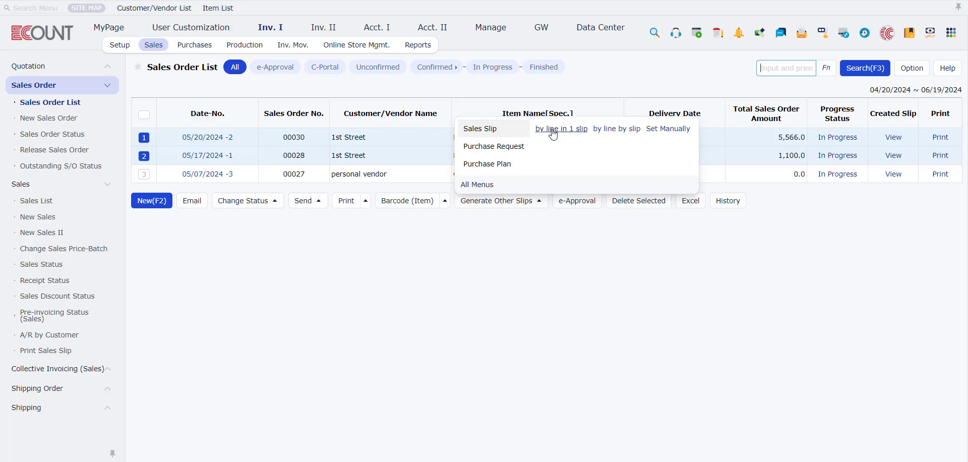
{"action": "left_click", "coordinate": [613, 132]}
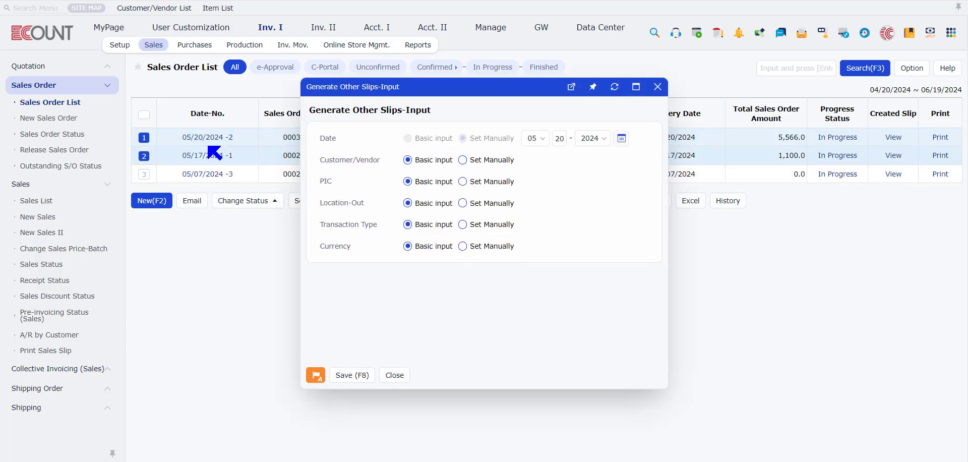
{"action": "left_click", "coordinate": [657, 86]}
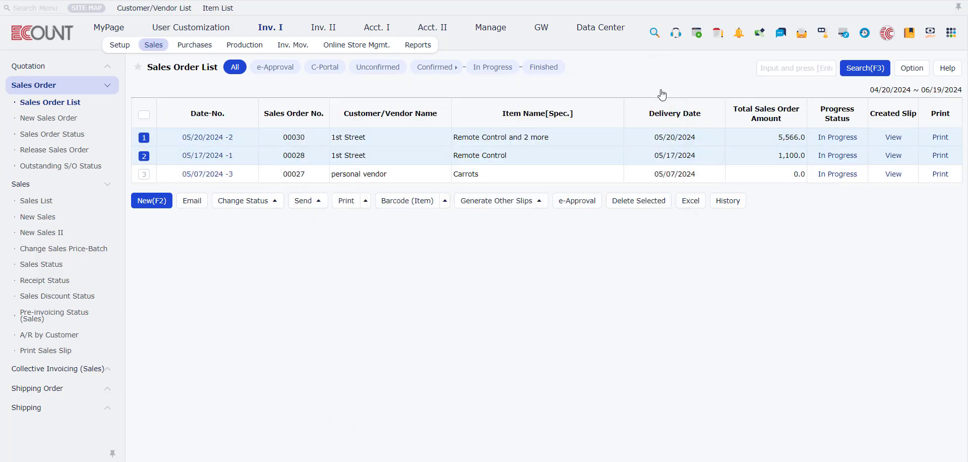
- Preview manually set sales slip generation for the selected orders, totalled by Customer/Vendor, and close the summary without creating a slip
{"action": "left_click", "coordinate": [509, 201]}
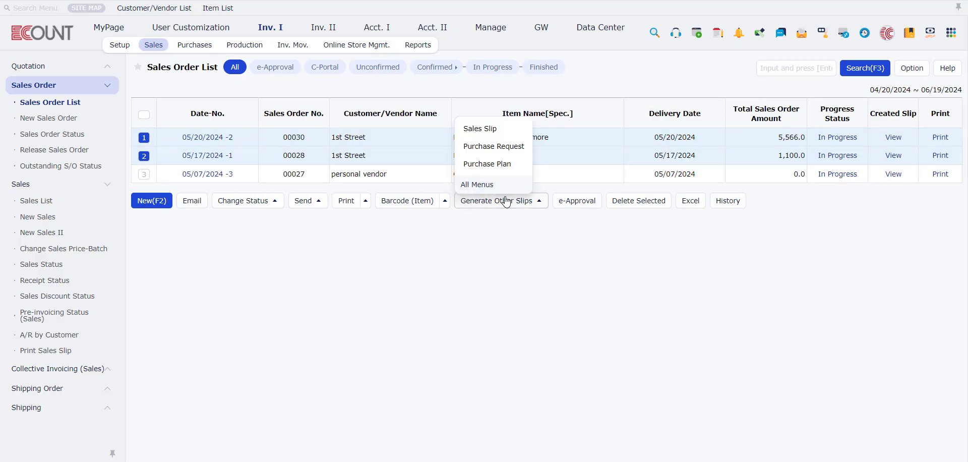
{"action": "mouse_move", "coordinate": [619, 133]}
{"action": "left_click", "coordinate": [665, 130]}
{"action": "scroll", "coordinate": [492, 246], "scroll_direction": "down", "scroll_amount": 1}
{"action": "scroll", "coordinate": [496, 247], "scroll_direction": "up", "scroll_amount": 1}
{"action": "left_click", "coordinate": [534, 243]}
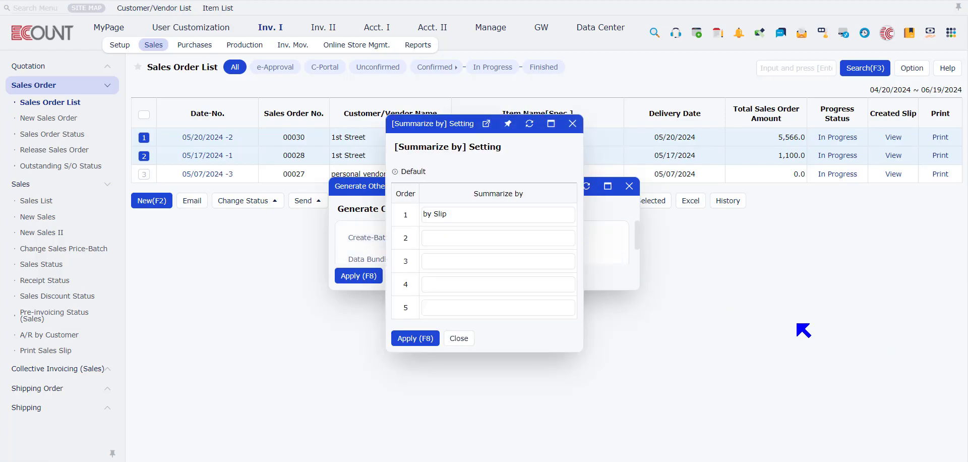
{"action": "left_click", "coordinate": [493, 219]}
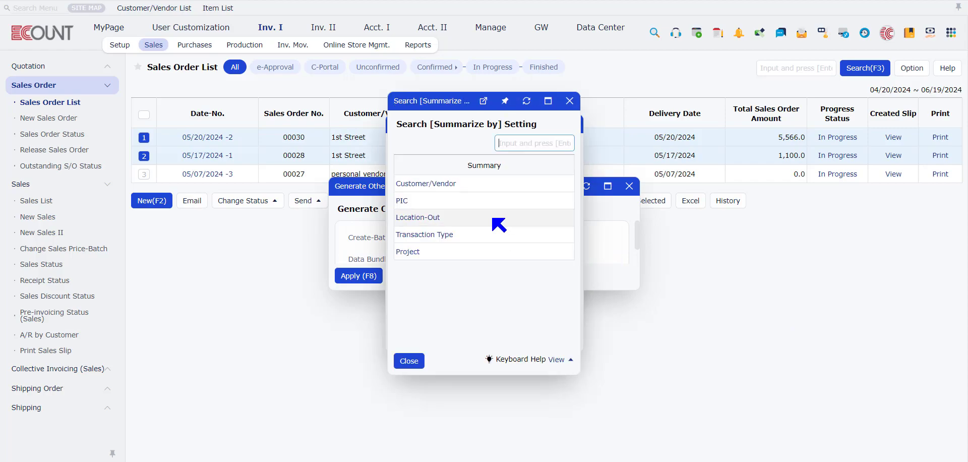
{"action": "left_click", "coordinate": [425, 184]}
{"action": "left_click", "coordinate": [416, 344]}
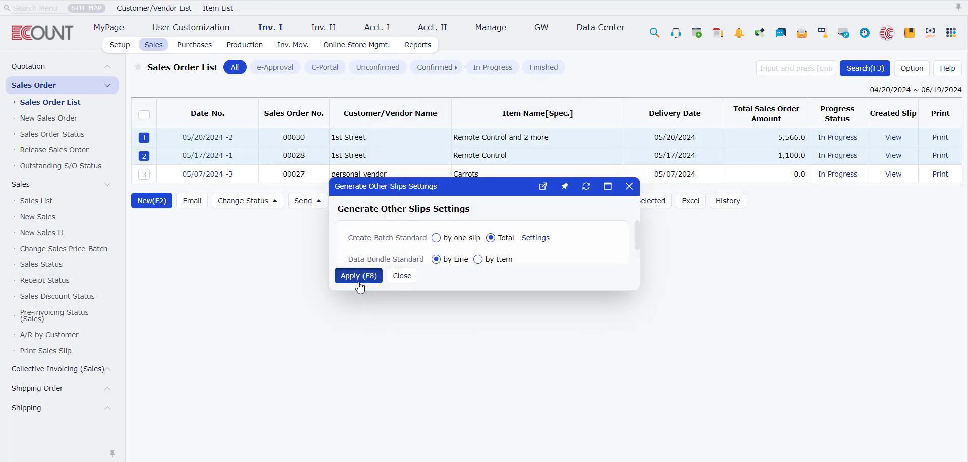
{"action": "left_click", "coordinate": [358, 279]}
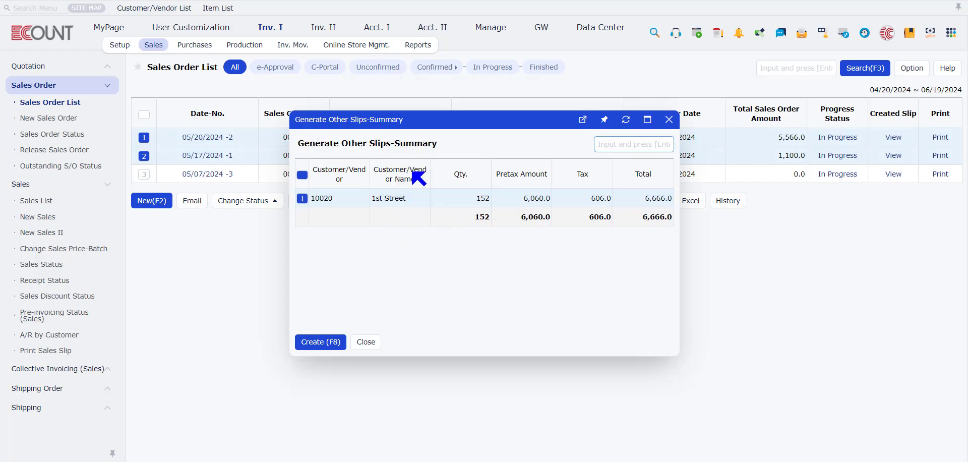
{"action": "left_click", "coordinate": [367, 348]}
- Set up manual sales slip generation for the selected orders with the Total batch standard, summarized by Customer/Vendor
{"action": "left_click", "coordinate": [501, 201]}
{"action": "mouse_move", "coordinate": [522, 131]}
{"action": "left_click", "coordinate": [665, 132]}
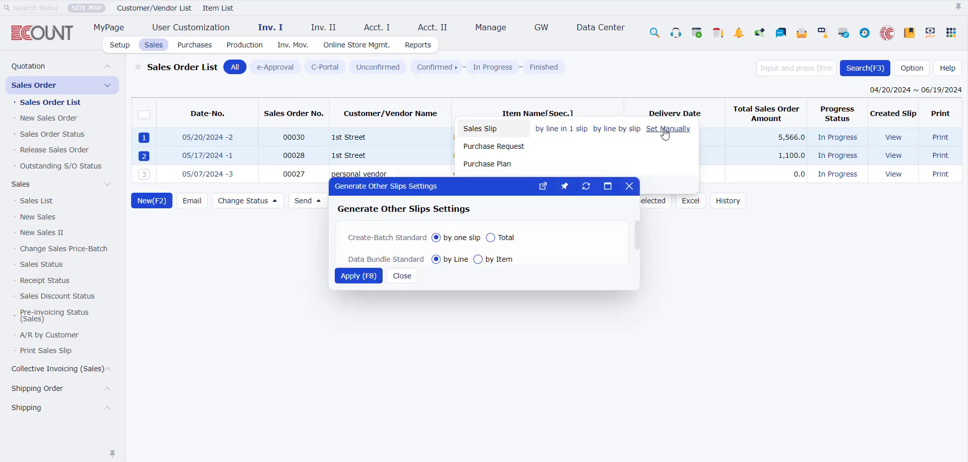
{"action": "left_click", "coordinate": [491, 239]}
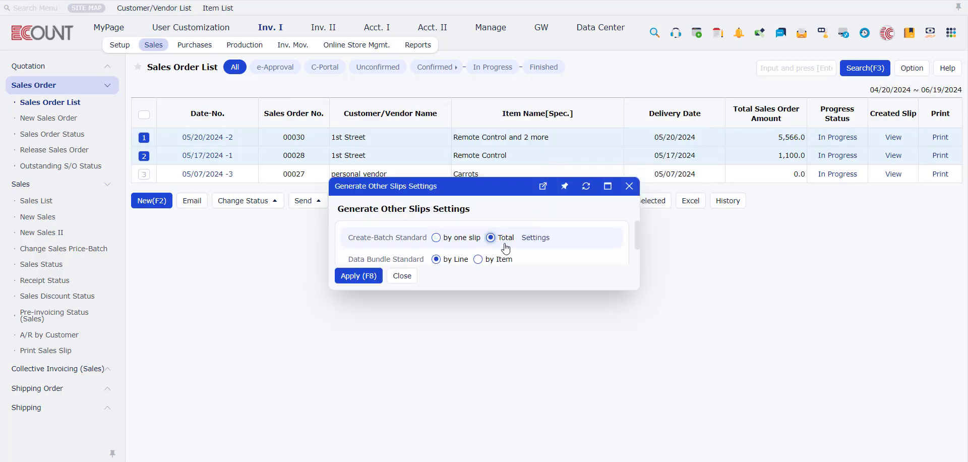
{"action": "left_click", "coordinate": [536, 237]}
{"action": "left_click", "coordinate": [448, 214]}
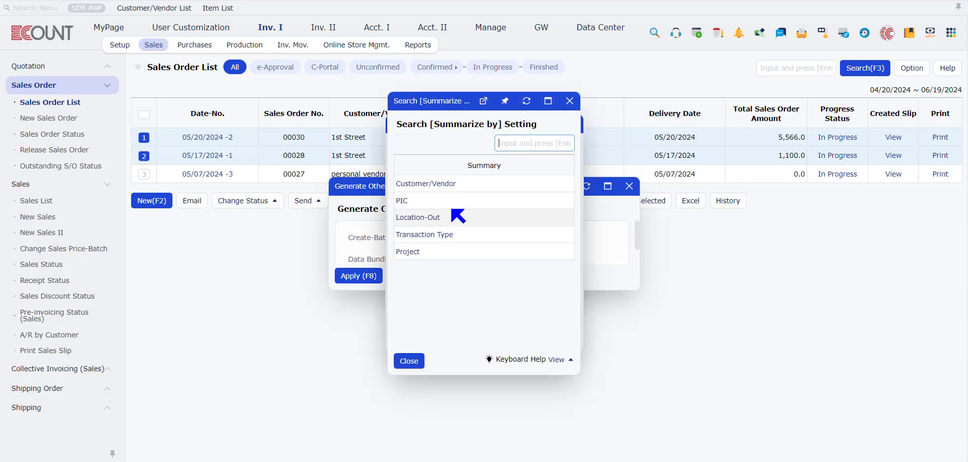
{"action": "left_click", "coordinate": [447, 186]}
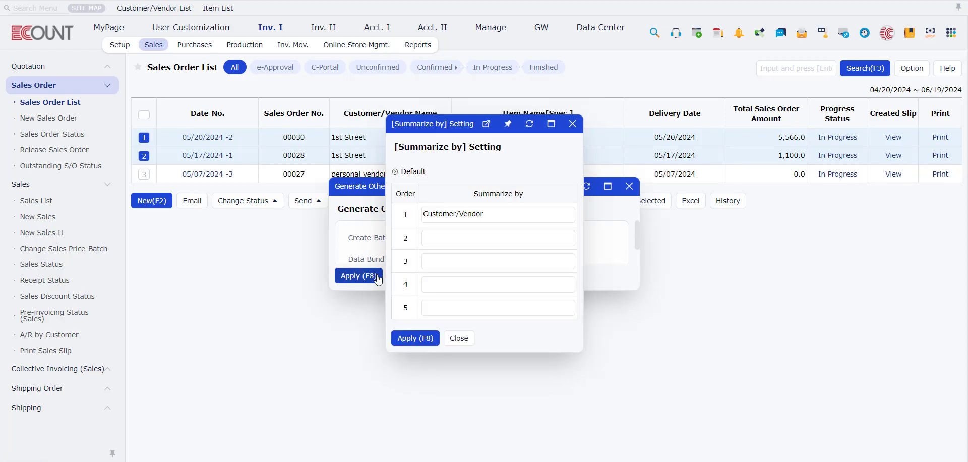
{"action": "left_click", "coordinate": [415, 338]}
- Apply the generation settings, then create and save the combined sales slip for 1st Street
{"action": "left_click", "coordinate": [359, 276]}
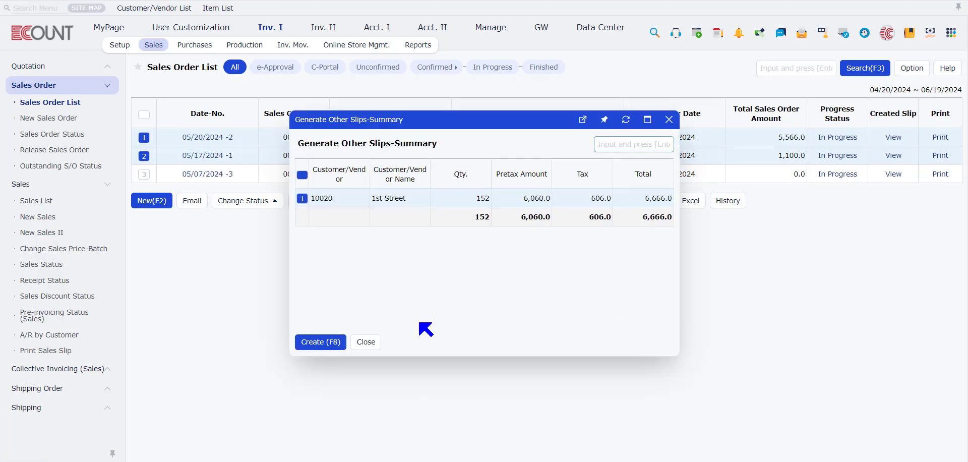
{"action": "left_click", "coordinate": [320, 342]}
{"action": "left_click", "coordinate": [337, 372]}
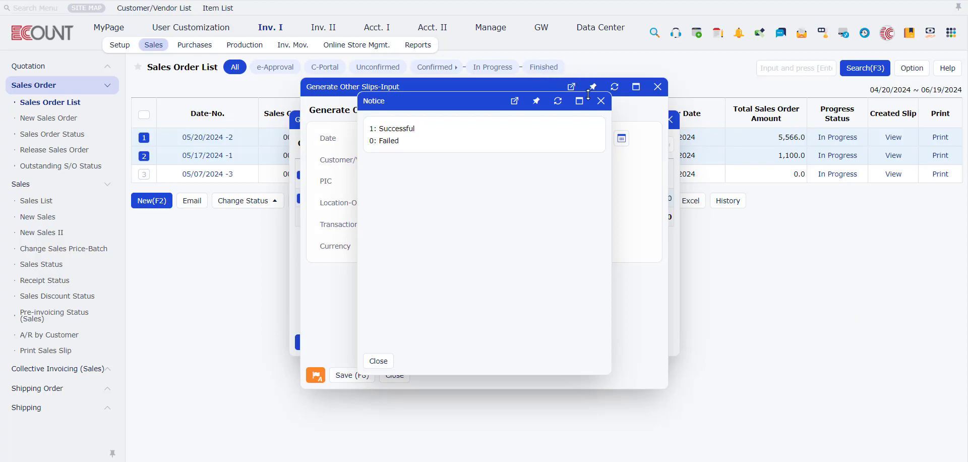
- Review the created slip details of the 05/20/2024 -2 order and its linked 05/20/2024 -1 sales invoice, and close both
{"action": "left_click", "coordinate": [893, 136]}
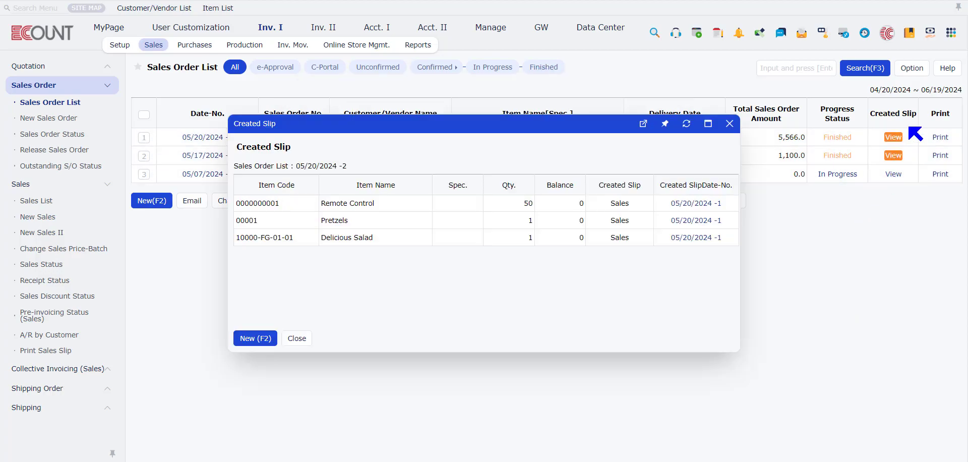
{"action": "left_click", "coordinate": [713, 202]}
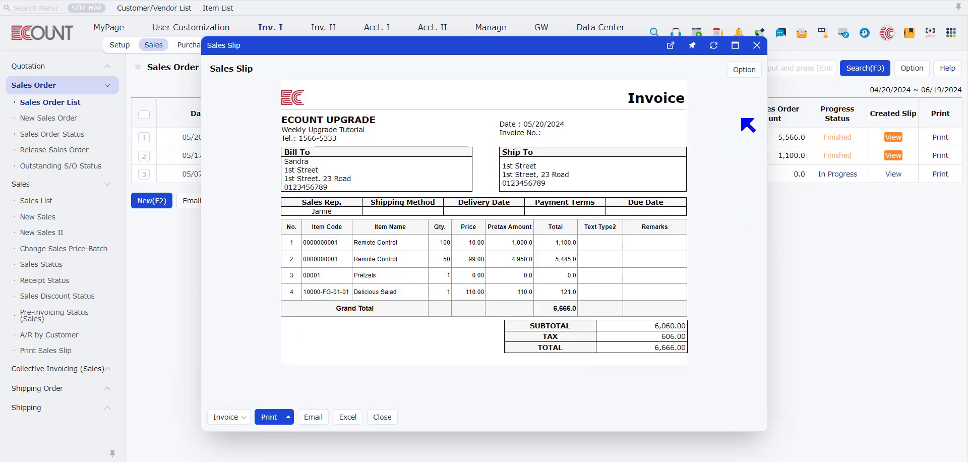
{"action": "left_click", "coordinate": [752, 52]}
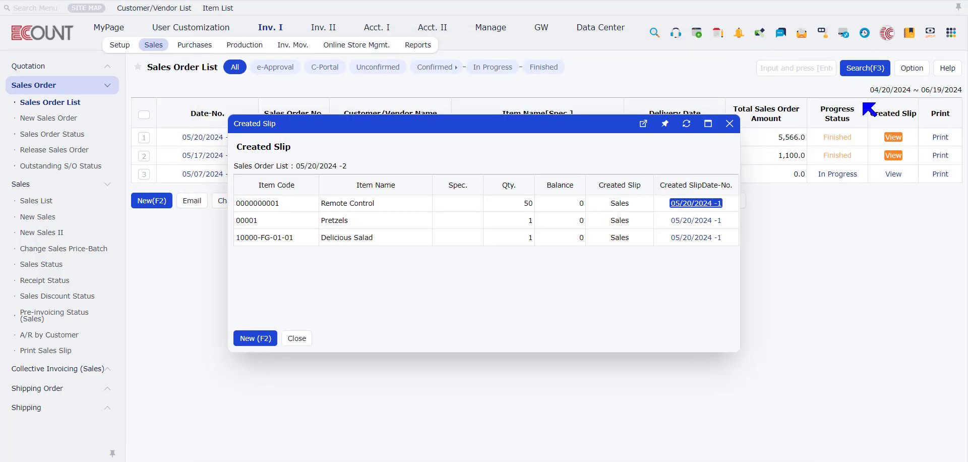
{"action": "left_click", "coordinate": [729, 123]}
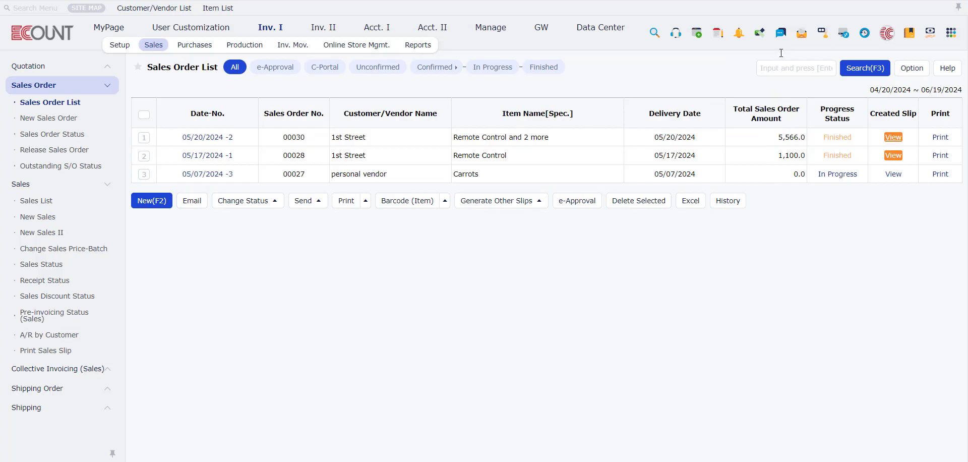
- Run the Outstanding S/O Status report to check the sales orders still pending
{"action": "left_click", "coordinate": [68, 169]}
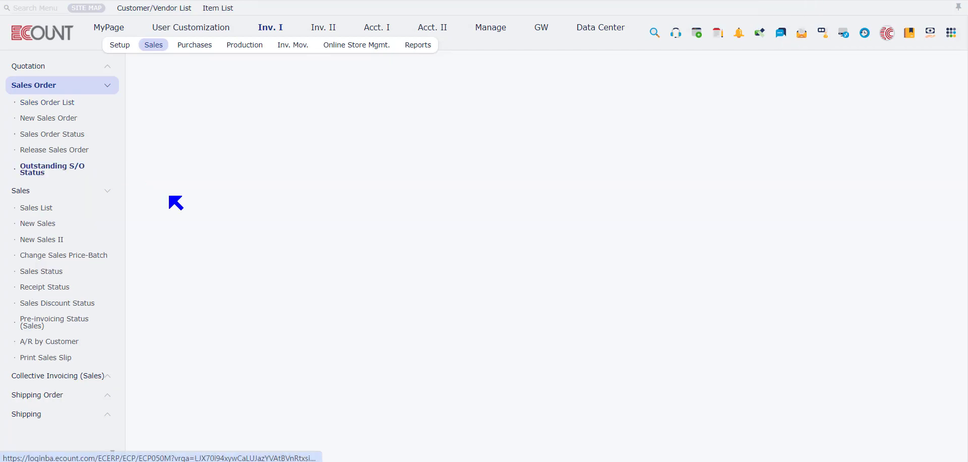
{"action": "left_click", "coordinate": [155, 450]}
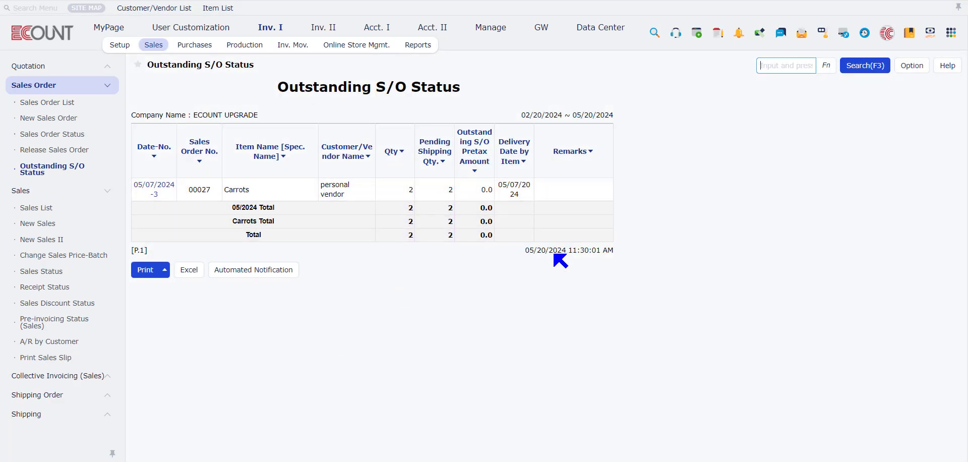
- Run the Sales Order Status report as a Total, summarized Daily first and by Item second
{"action": "left_click", "coordinate": [76, 135]}
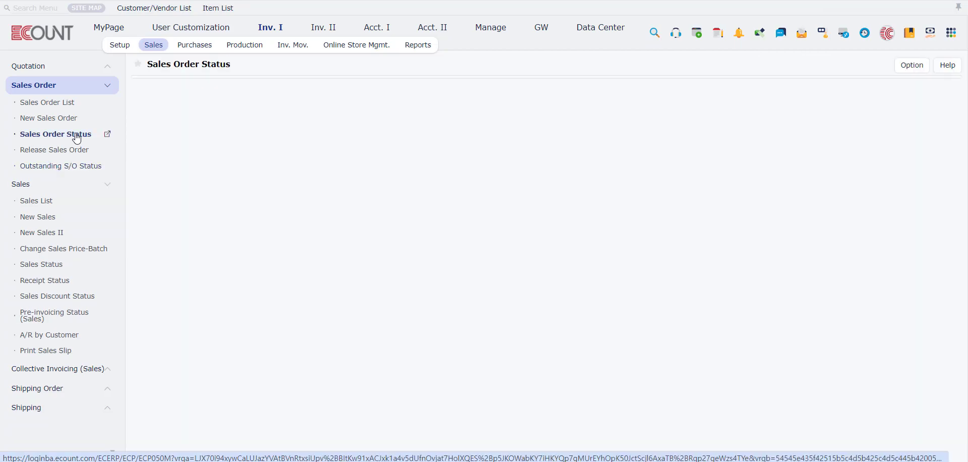
{"action": "left_click", "coordinate": [273, 115]}
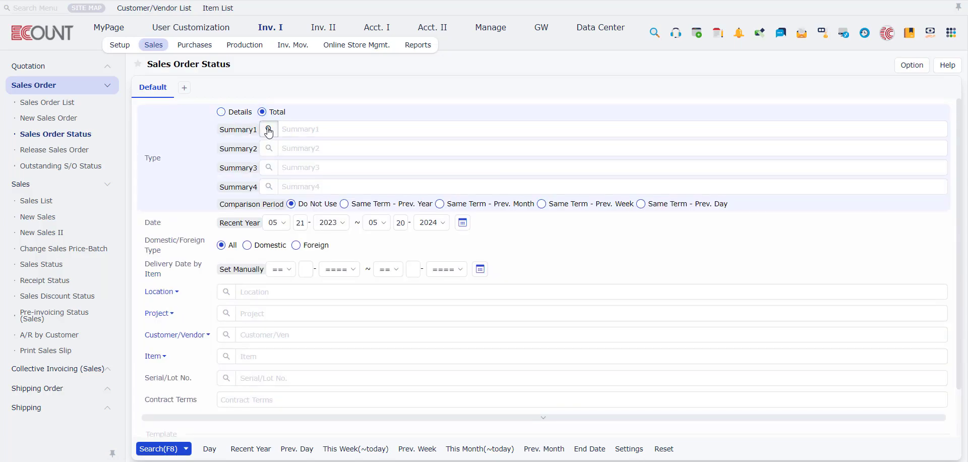
{"action": "left_click", "coordinate": [270, 129]}
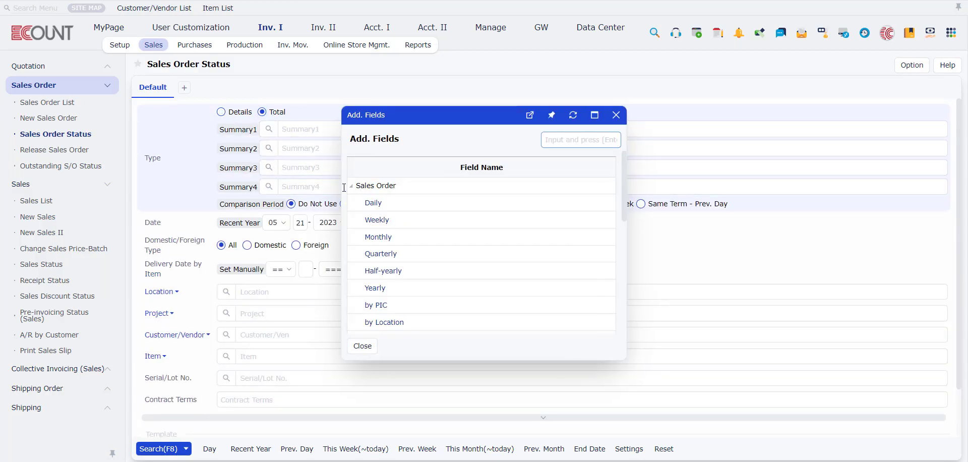
{"action": "left_click", "coordinate": [373, 202]}
{"action": "key", "text": "Return"}
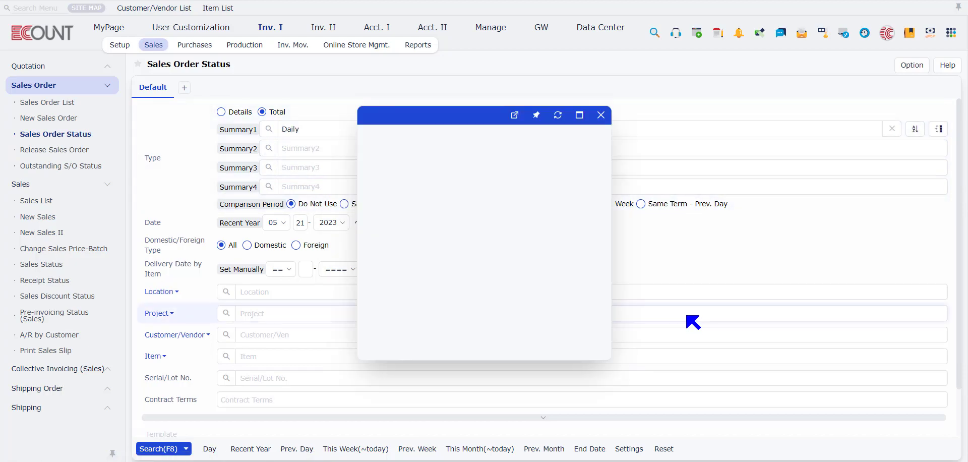
{"action": "scroll", "coordinate": [422, 285], "scroll_direction": "down", "scroll_amount": 1}
{"action": "scroll", "coordinate": [424, 289], "scroll_direction": "down", "scroll_amount": 2}
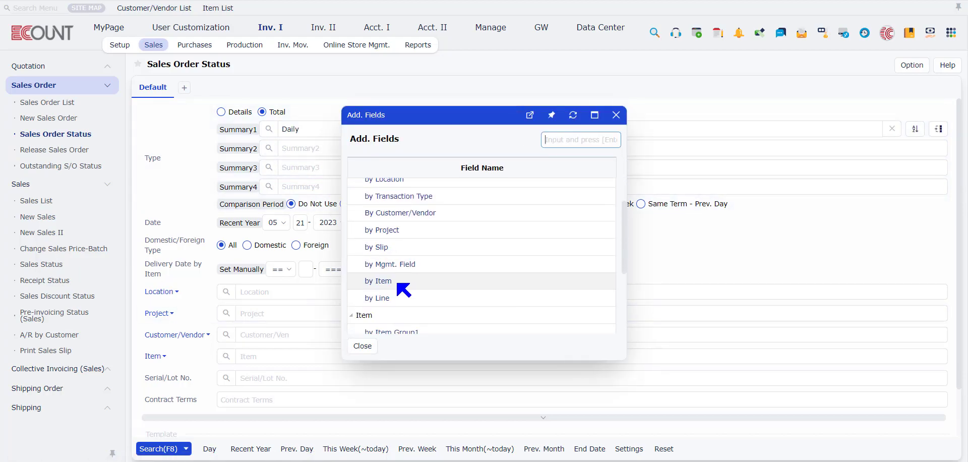
{"action": "left_click", "coordinate": [395, 281]}
{"action": "left_click", "coordinate": [158, 449]}
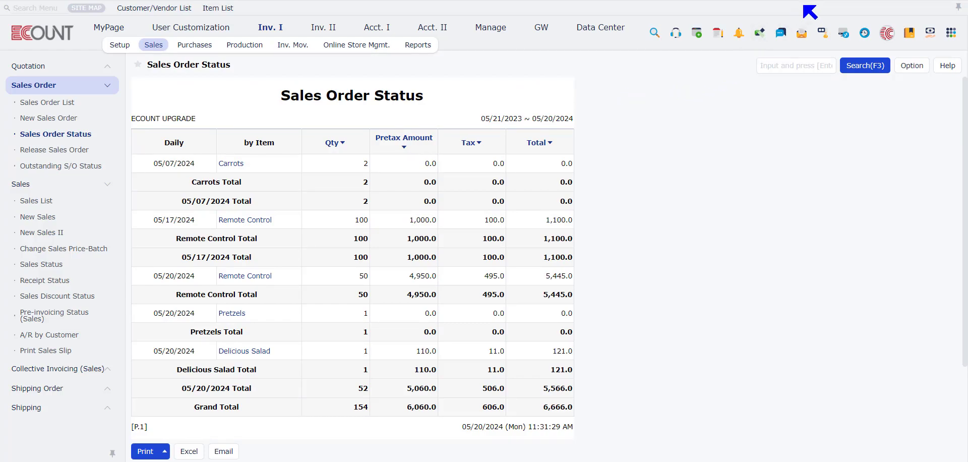
- Start a release for the nonprocessed 05/07/2024 -3 Carrots sales order with the New Sales option enabled
{"action": "left_click", "coordinate": [83, 155]}
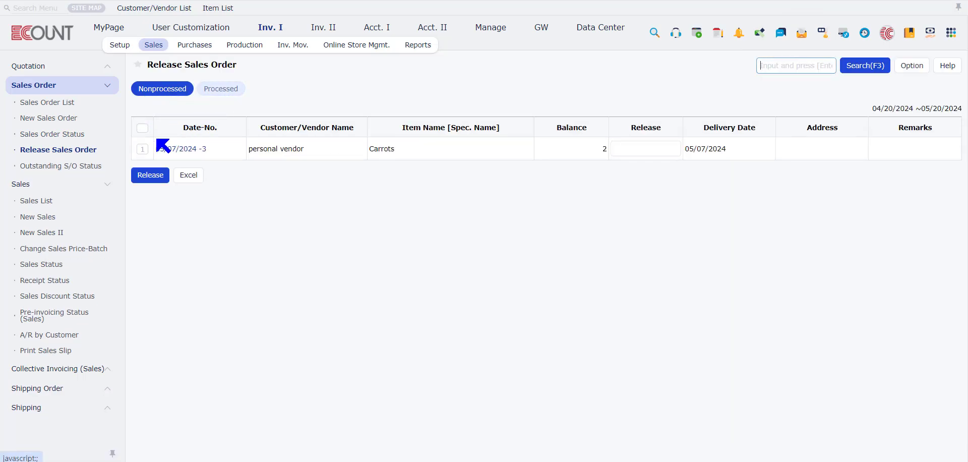
{"action": "left_click", "coordinate": [142, 149]}
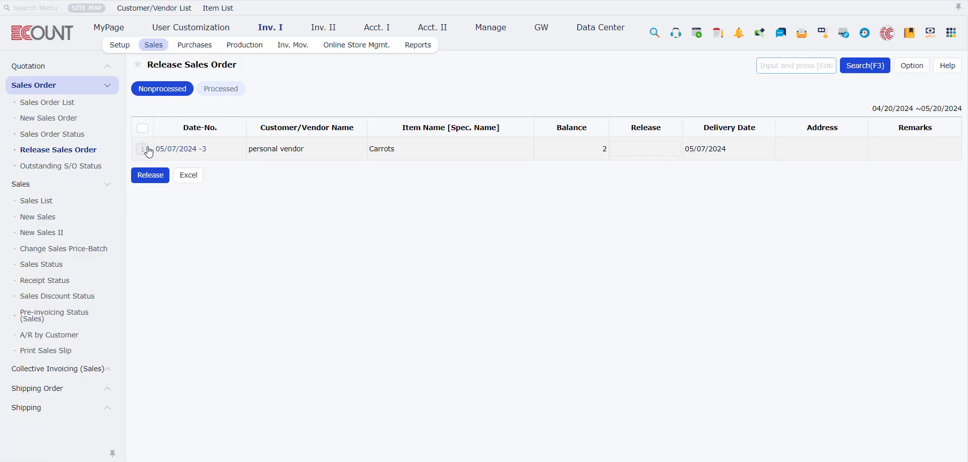
{"action": "left_click", "coordinate": [154, 178]}
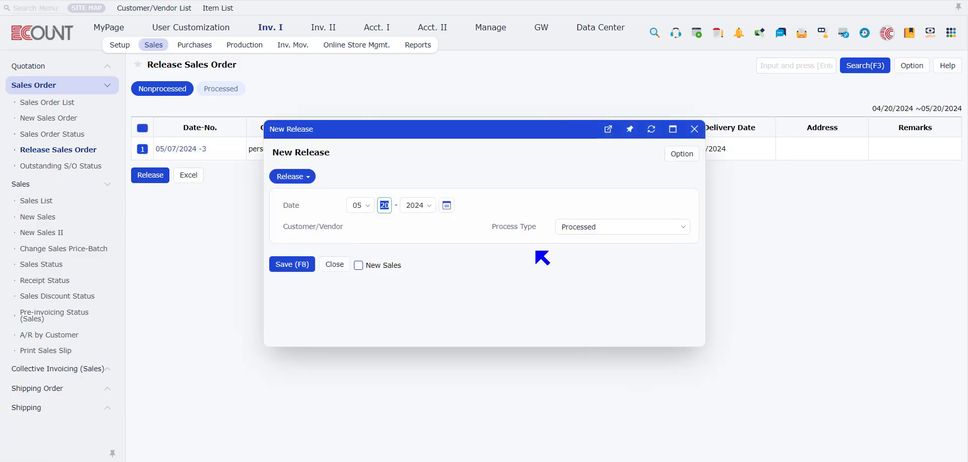
{"action": "left_click", "coordinate": [372, 270]}
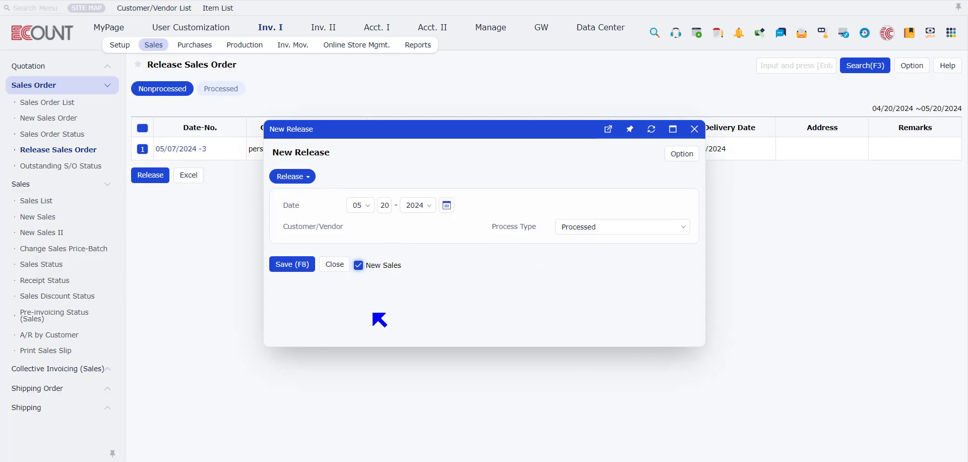